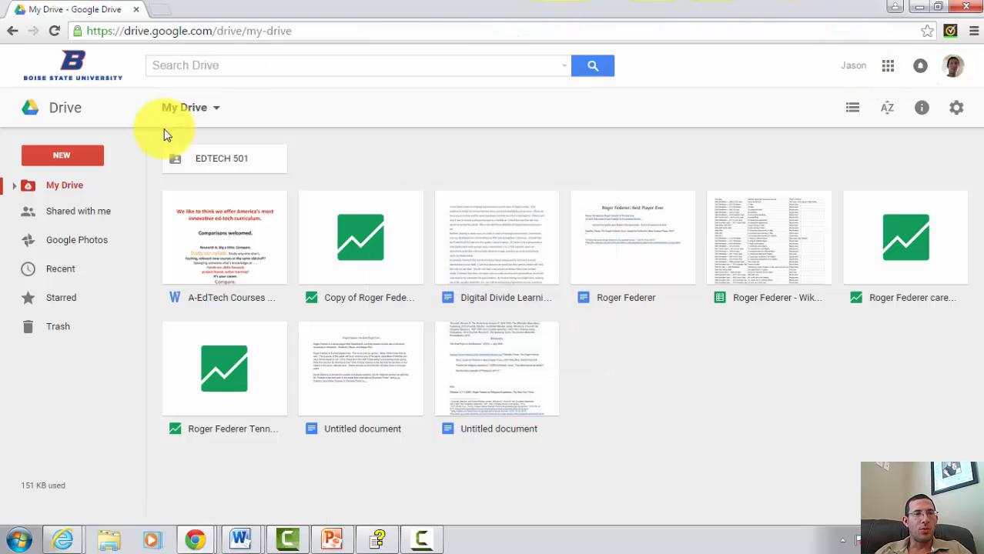
Create a new Google Docs document and name it "Roger Federer"
{"action": "left_click", "coordinate": [70, 163]}
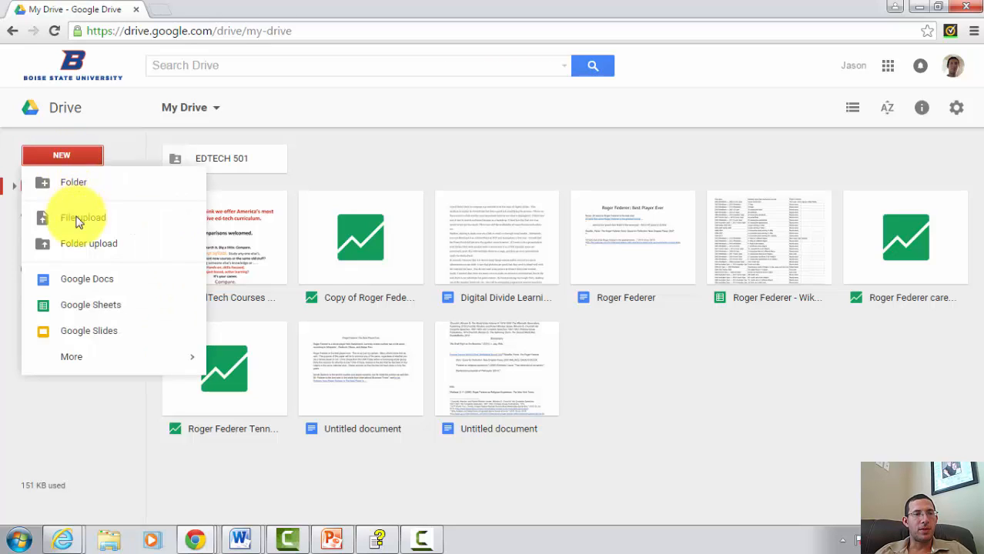
{"action": "left_click", "coordinate": [88, 282]}
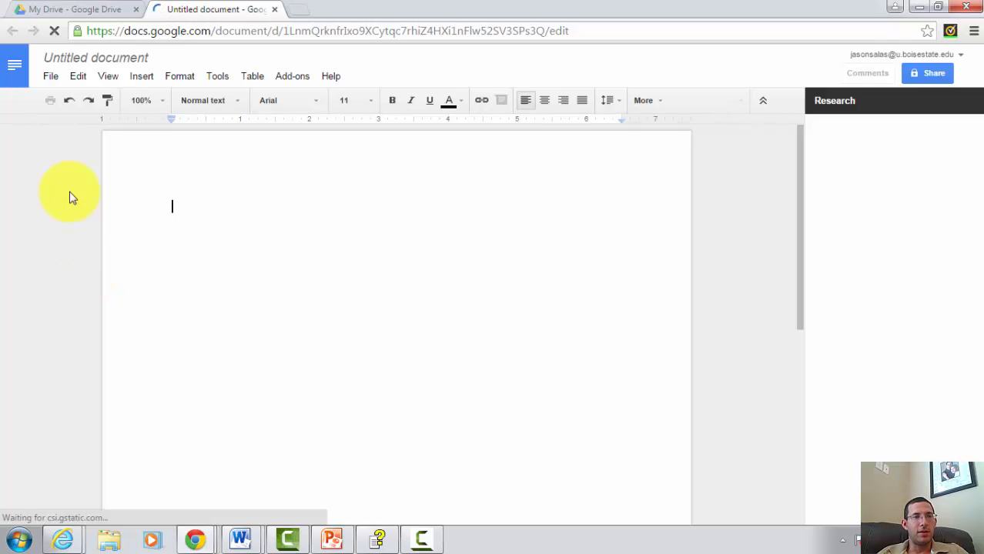
{"action": "left_click", "coordinate": [65, 59]}
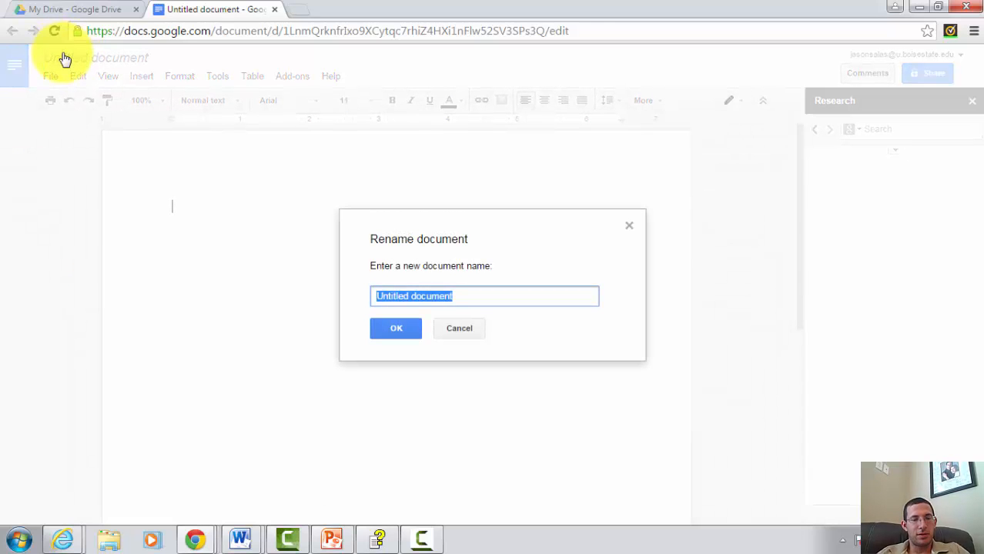
{"action": "type", "text": "Roger Fe"}
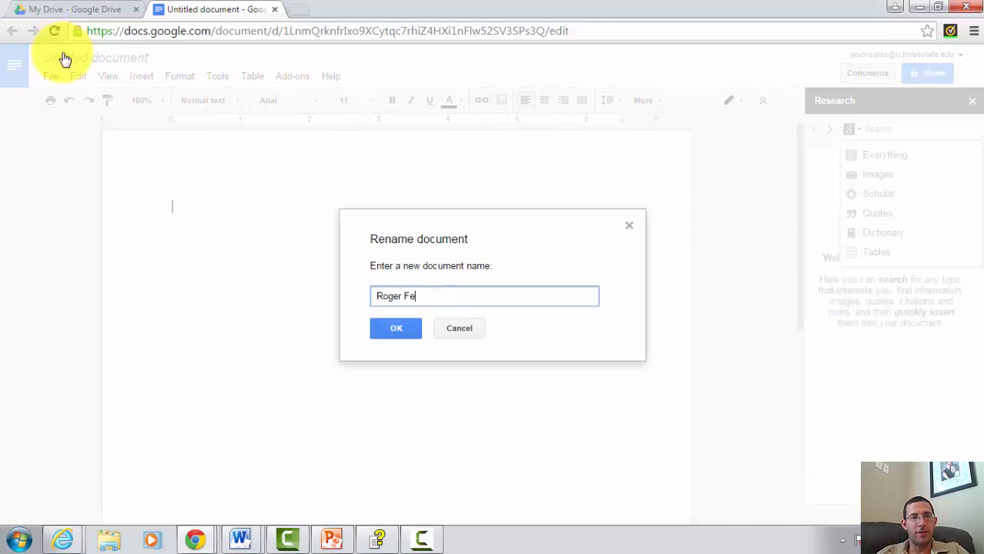
{"action": "type", "text": "derer"}
{"action": "left_click", "coordinate": [388, 330]}
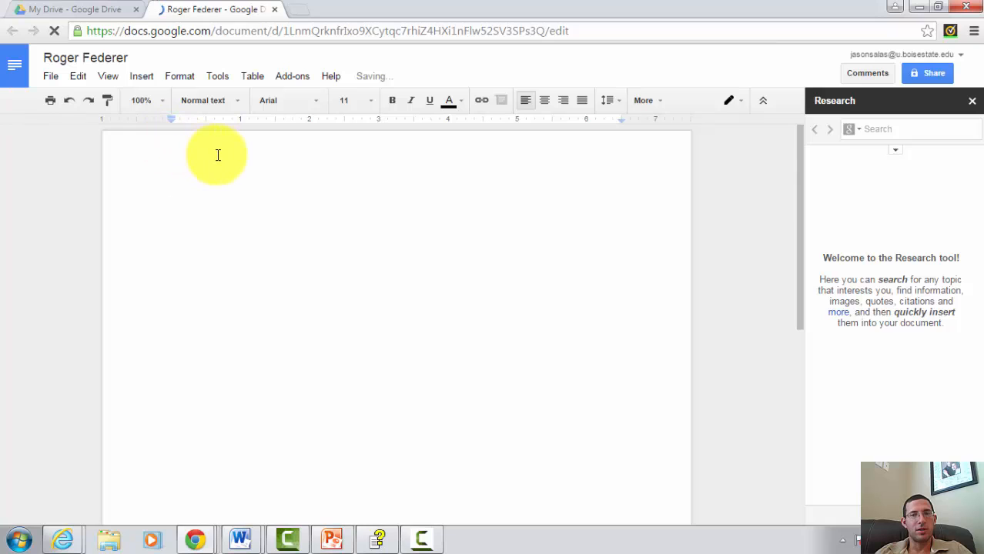
{"action": "left_click", "coordinate": [218, 80]}
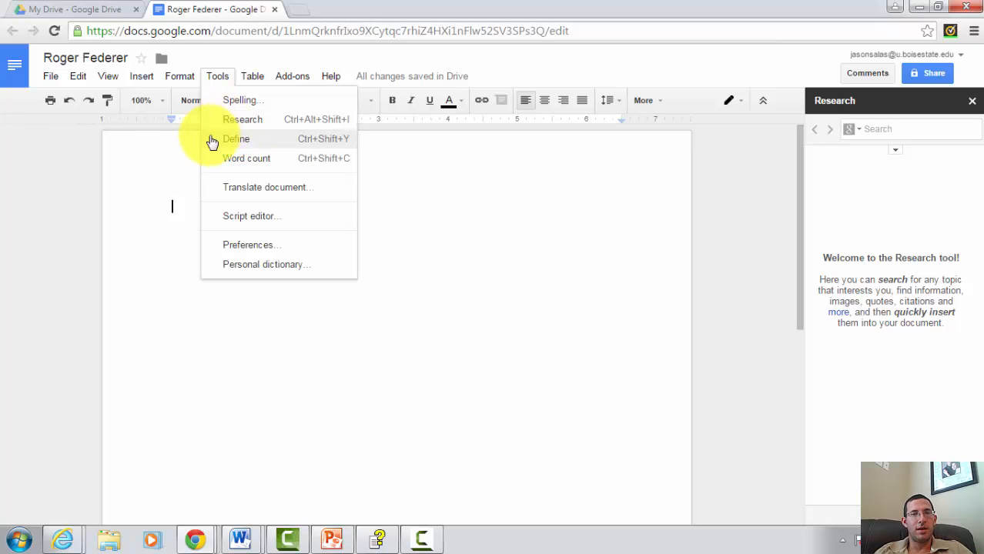
{"action": "left_click", "coordinate": [180, 204]}
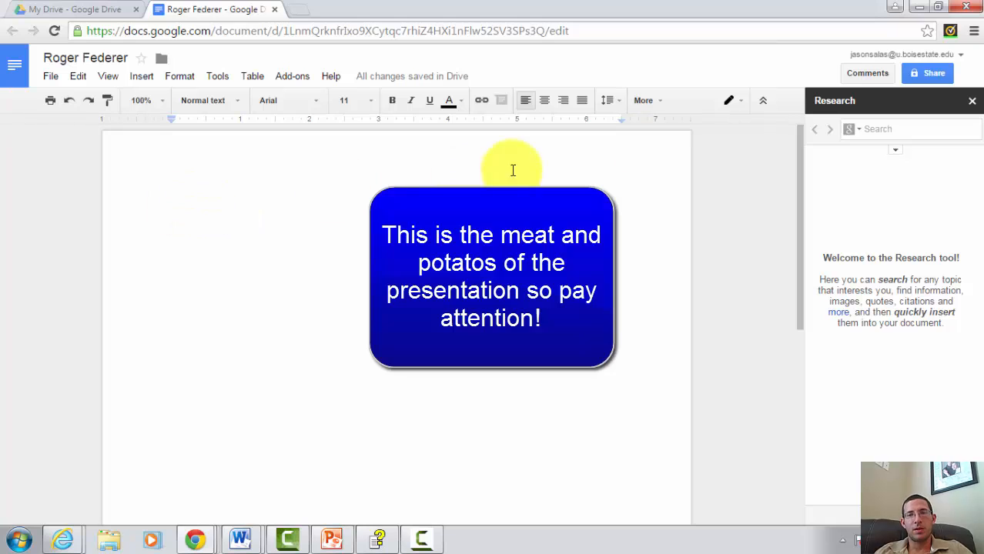
Search across everything in the Research tool for "roger federer best ever"
{"action": "left_click", "coordinate": [915, 136]}
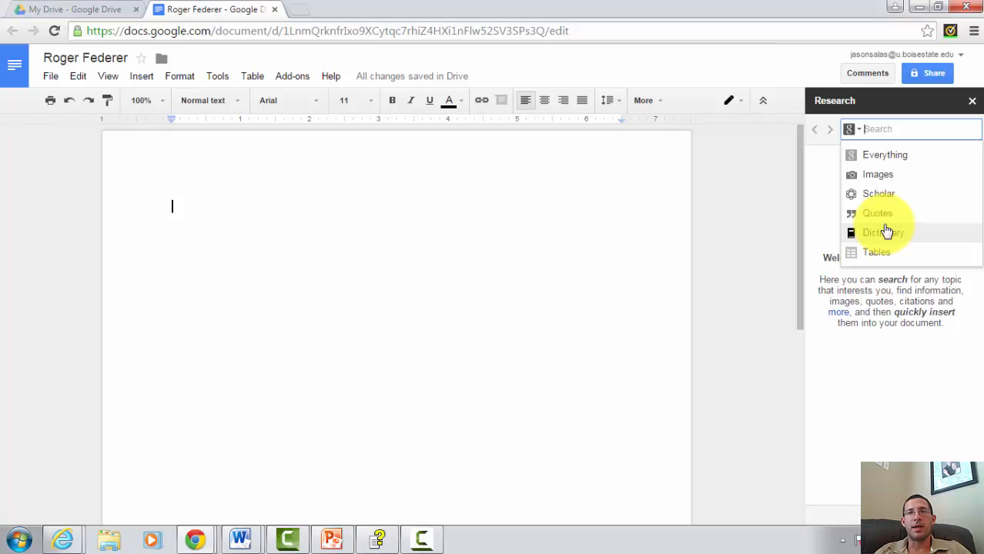
{"action": "left_click", "coordinate": [879, 154]}
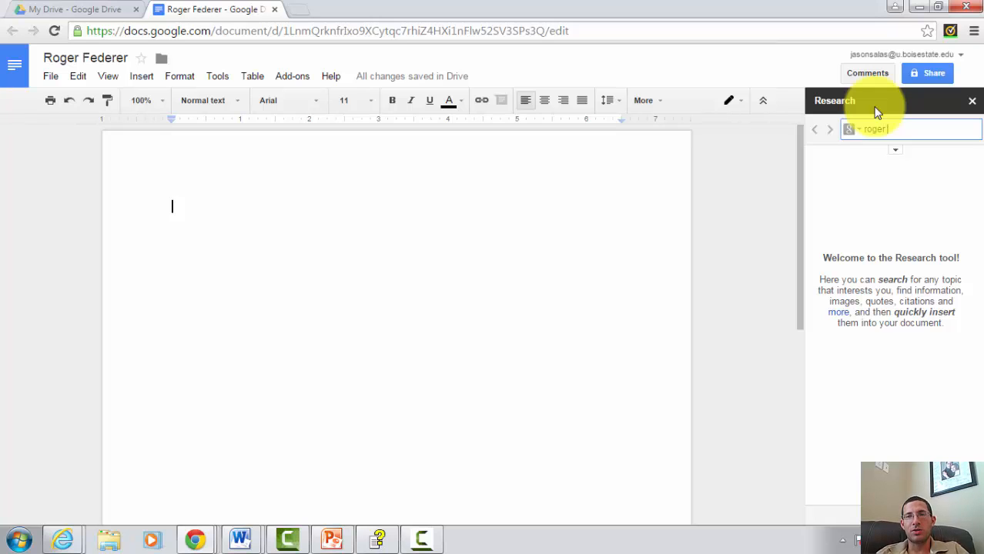
{"action": "key", "text": "Return"}
{"action": "type", "text": "fe"}
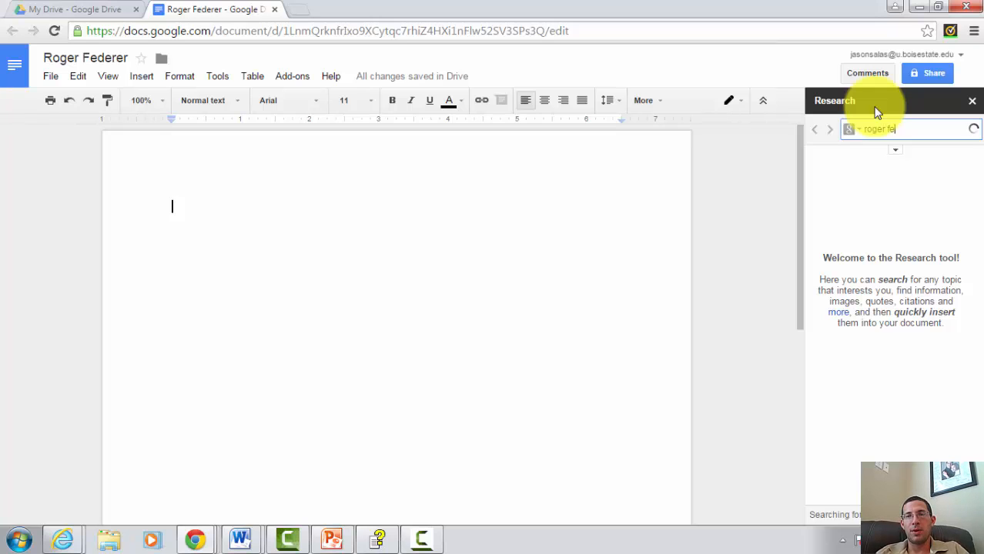
{"action": "type", "text": "derer"}
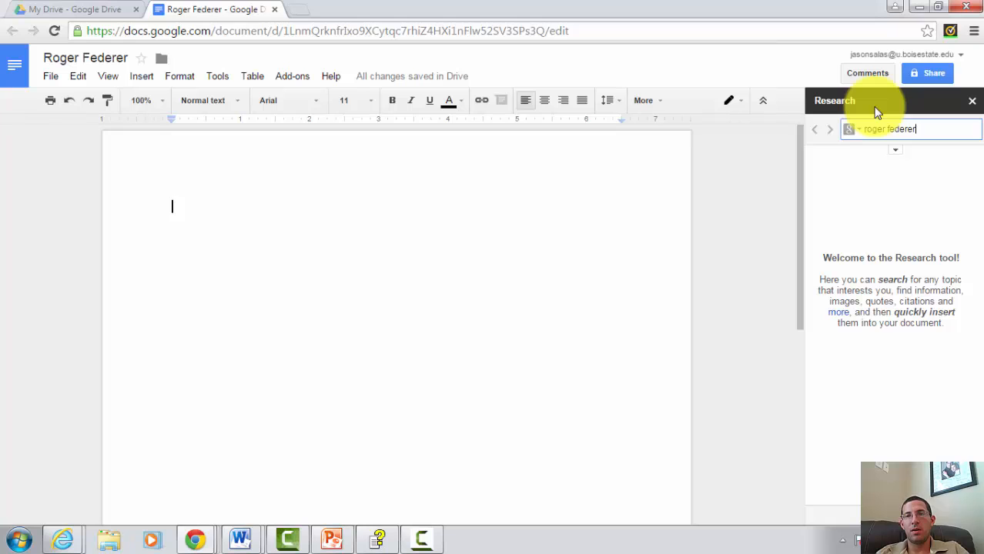
{"action": "type", "text": " best ever"}
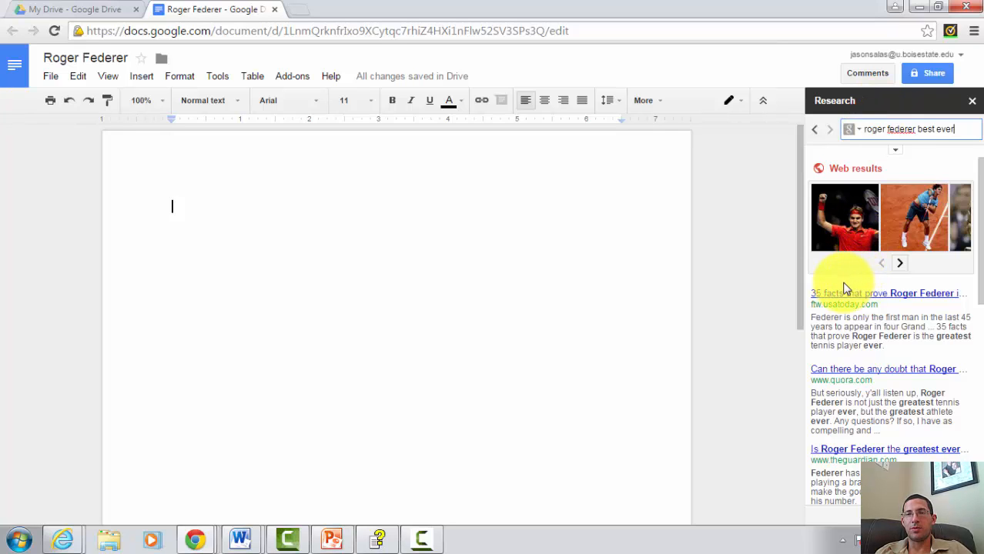
Preview the USA Today result "35 facts that prove Roger Federer", open the full article and read its first facts
{"action": "mouse_move", "coordinate": [840, 294]}
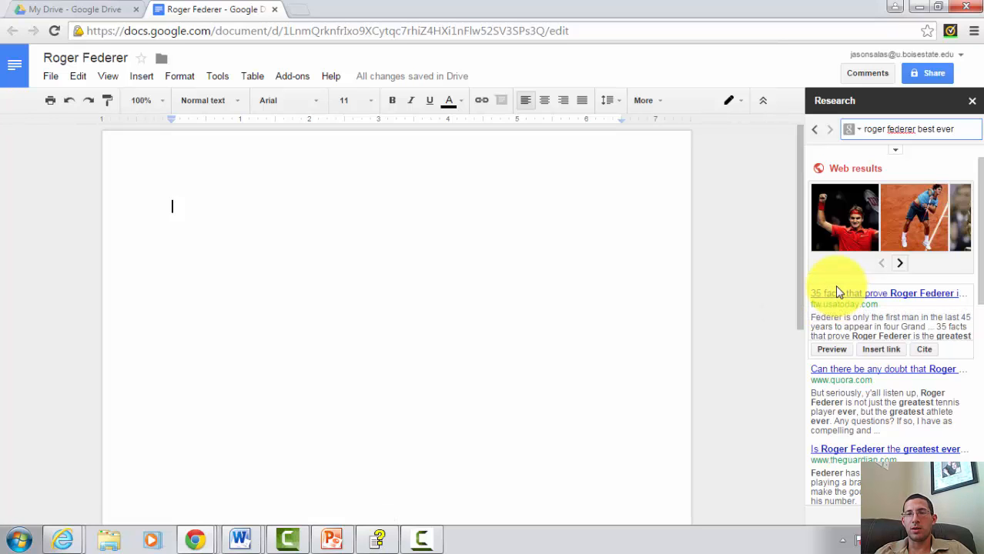
{"action": "left_click", "coordinate": [839, 351]}
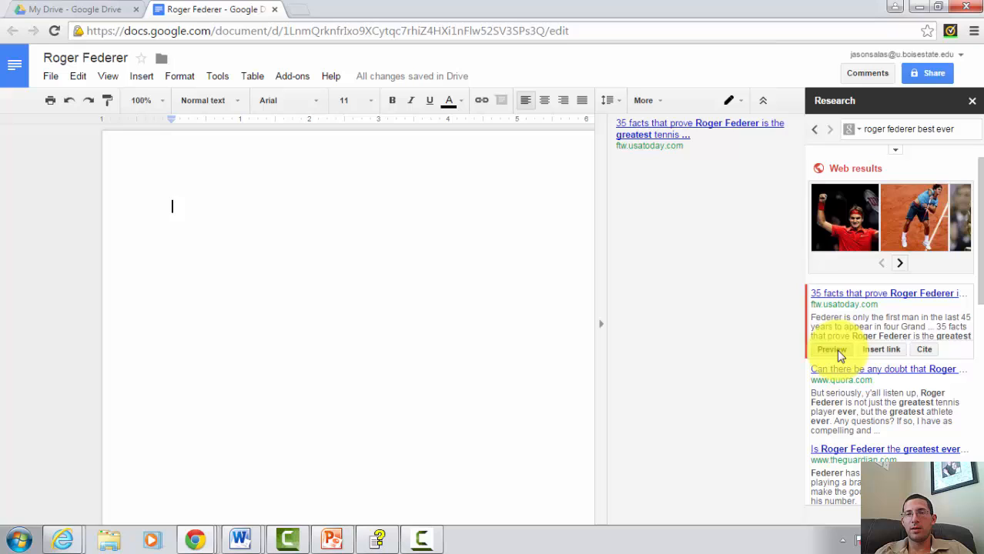
{"action": "left_click", "coordinate": [661, 144]}
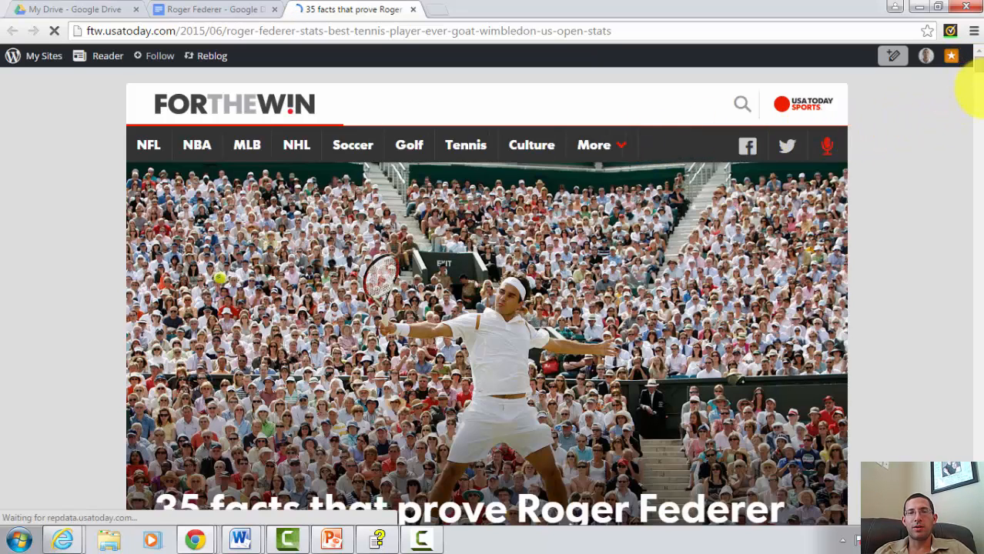
{"action": "left_click_drag", "start_coordinate": [981, 73], "coordinate": [981, 91]}
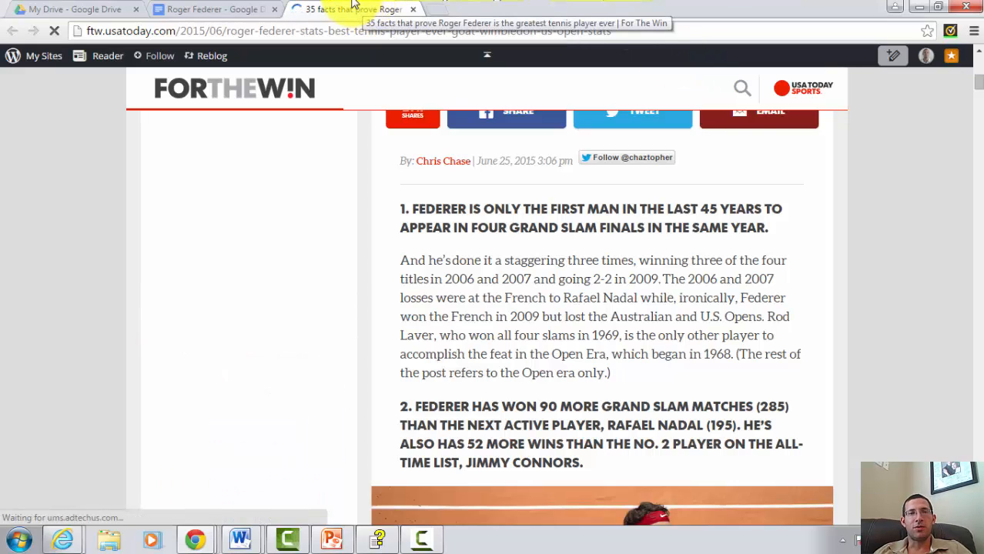
Return to the Roger Federer document and insert a link to the "35 facts" article below the four-finals fact
{"action": "left_click", "coordinate": [231, 9]}
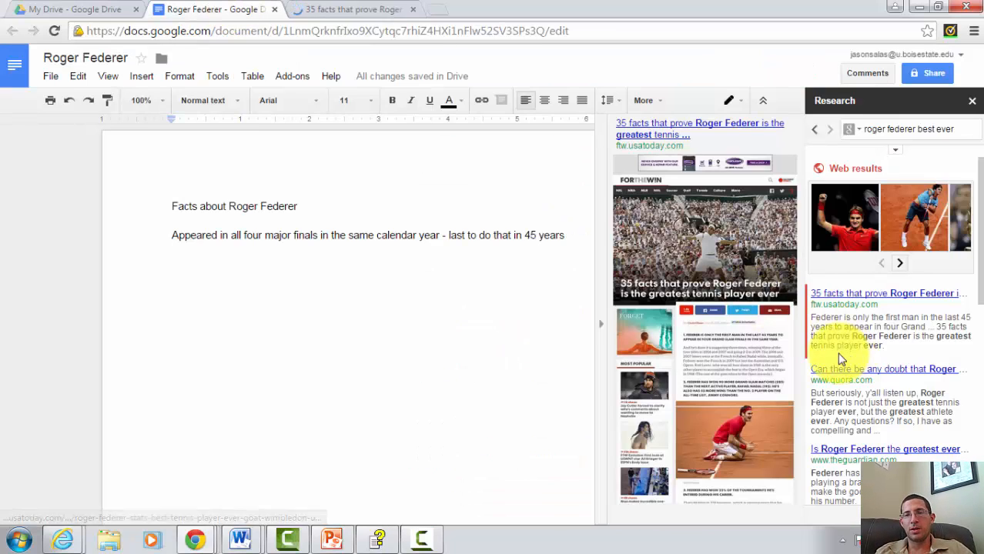
{"action": "mouse_move", "coordinate": [839, 348]}
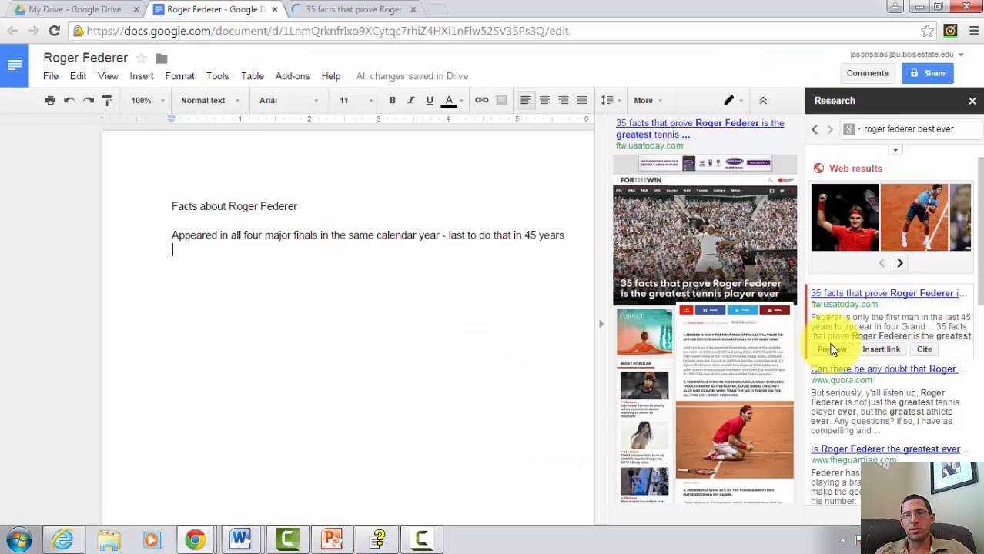
{"action": "left_click", "coordinate": [877, 351]}
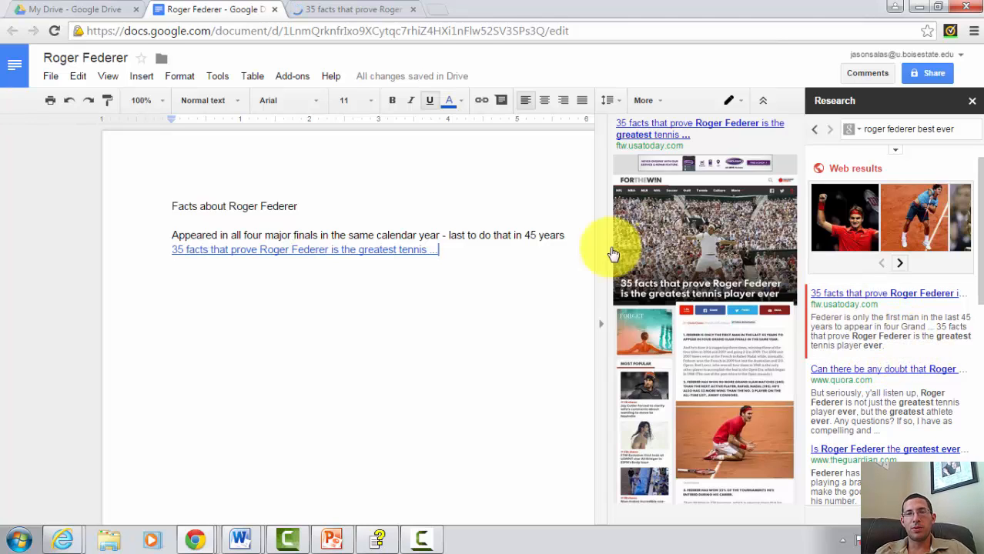
Cite the "35 facts" article as a footnote at the end of the sentence ending in "45 years"
{"action": "left_click", "coordinate": [556, 234]}
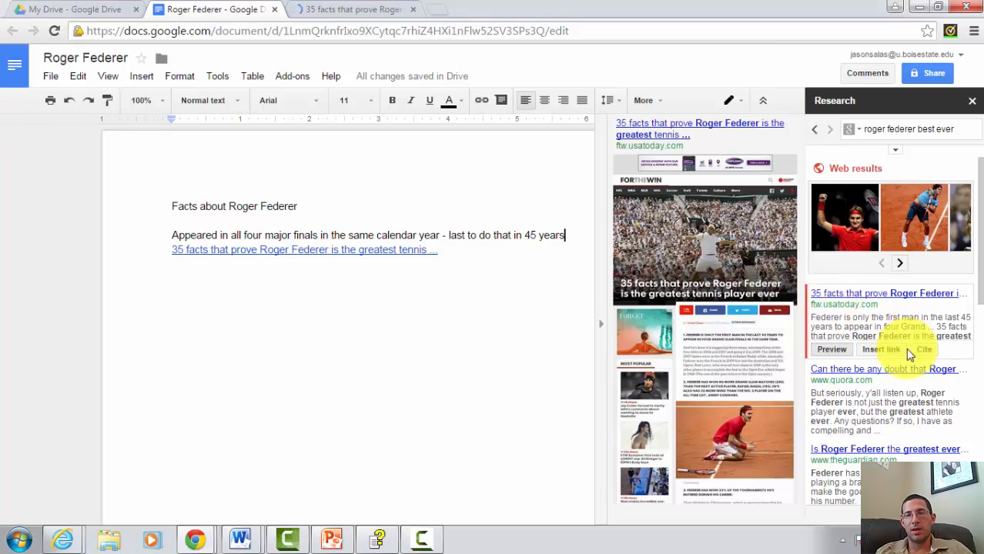
{"action": "left_click", "coordinate": [923, 350]}
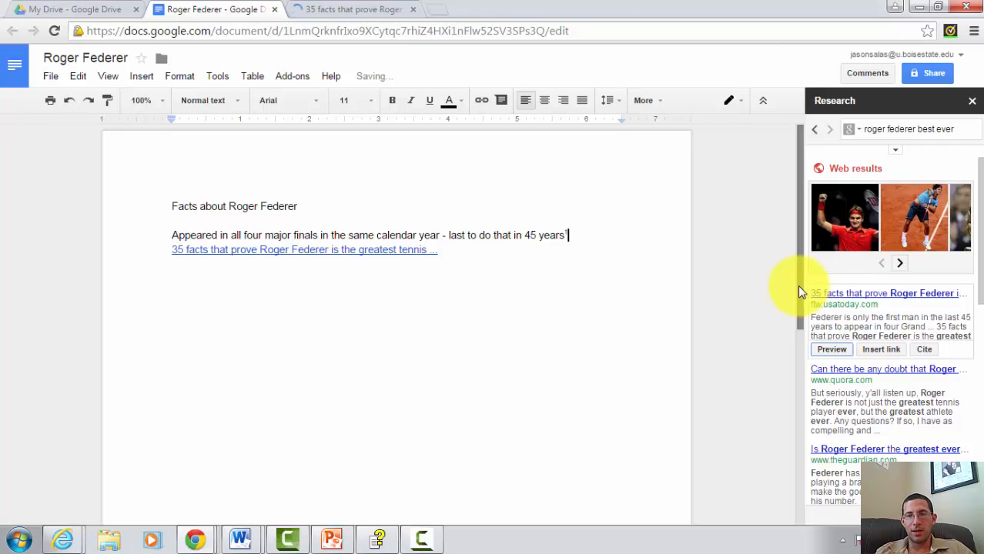
{"action": "left_click_drag", "start_coordinate": [799, 293], "coordinate": [787, 262]}
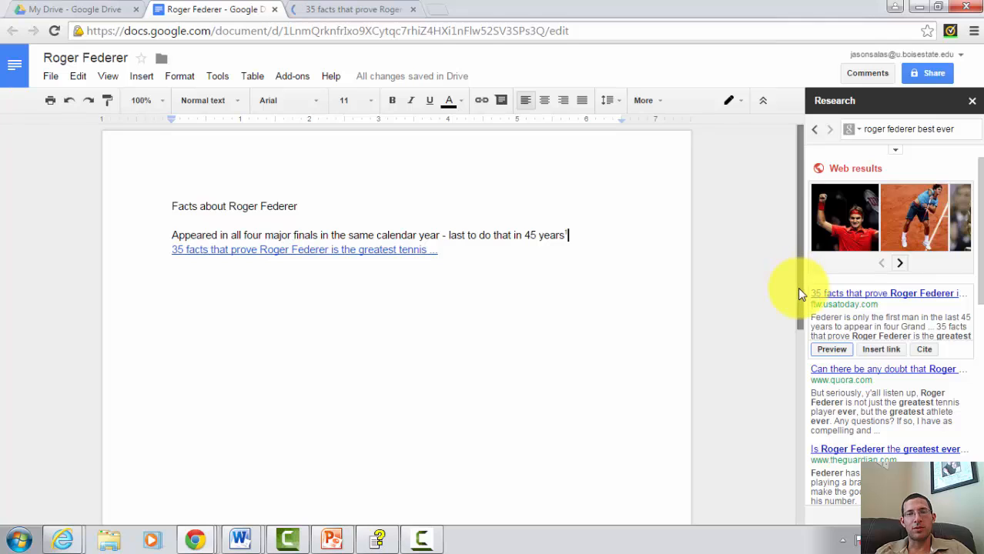
{"action": "left_click_drag", "start_coordinate": [800, 295], "coordinate": [800, 293]}
Start a new empty line below the inserted article link
{"action": "double_click", "coordinate": [623, 286]}
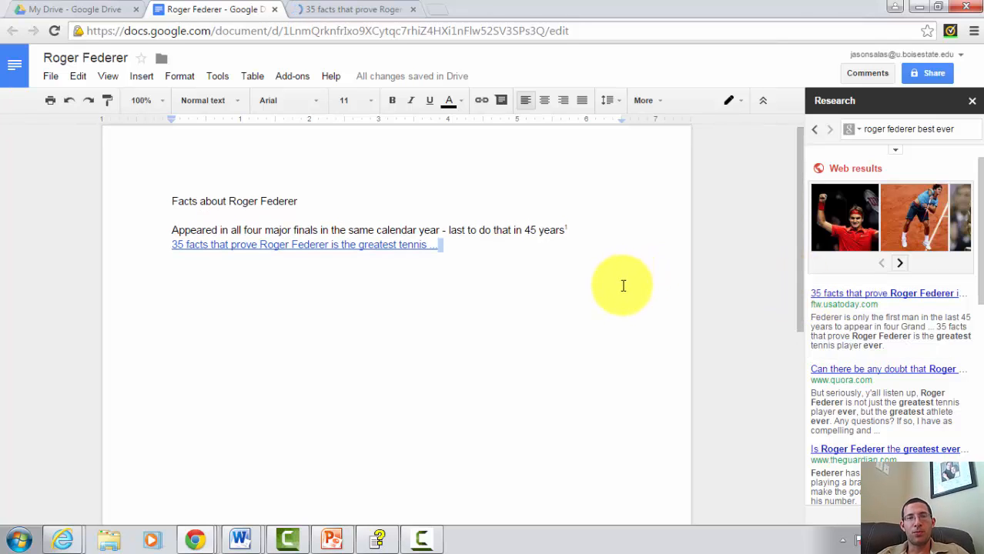
{"action": "left_click", "coordinate": [624, 286]}
{"action": "key", "text": "Return"}
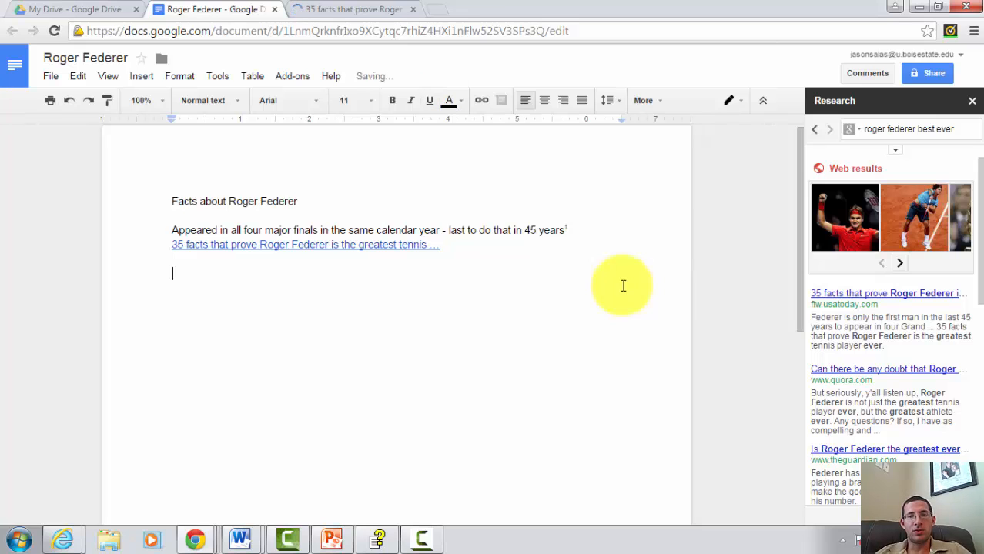
Restrict the "roger federer best ever" research search to images
{"action": "mouse_move", "coordinate": [937, 394]}
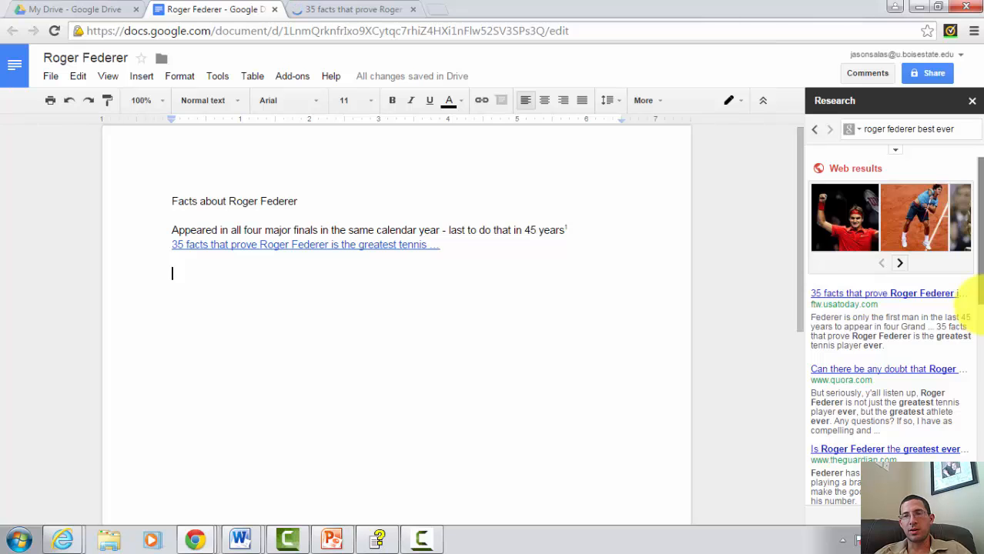
{"action": "left_click_drag", "start_coordinate": [979, 307], "coordinate": [969, 275]}
{"action": "left_click", "coordinate": [861, 134]}
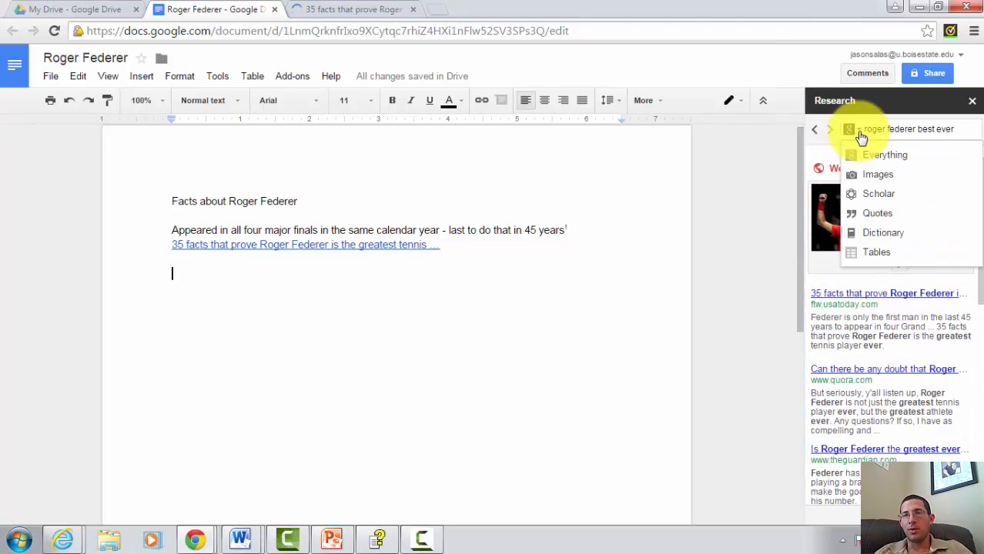
{"action": "left_click", "coordinate": [879, 177]}
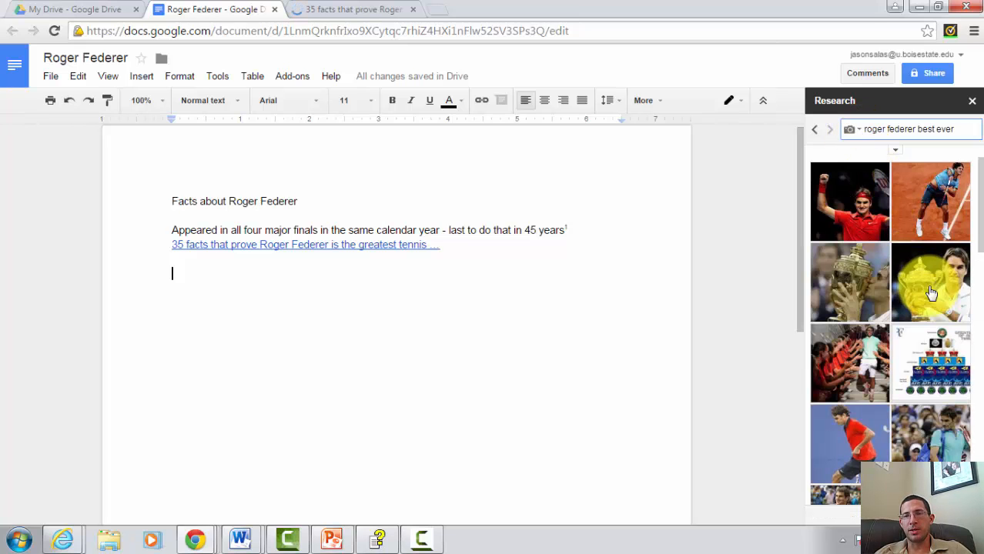
Open the source page of the photo of Federer in white holding the trophy, view its article, and return to the document
{"action": "mouse_move", "coordinate": [932, 293]}
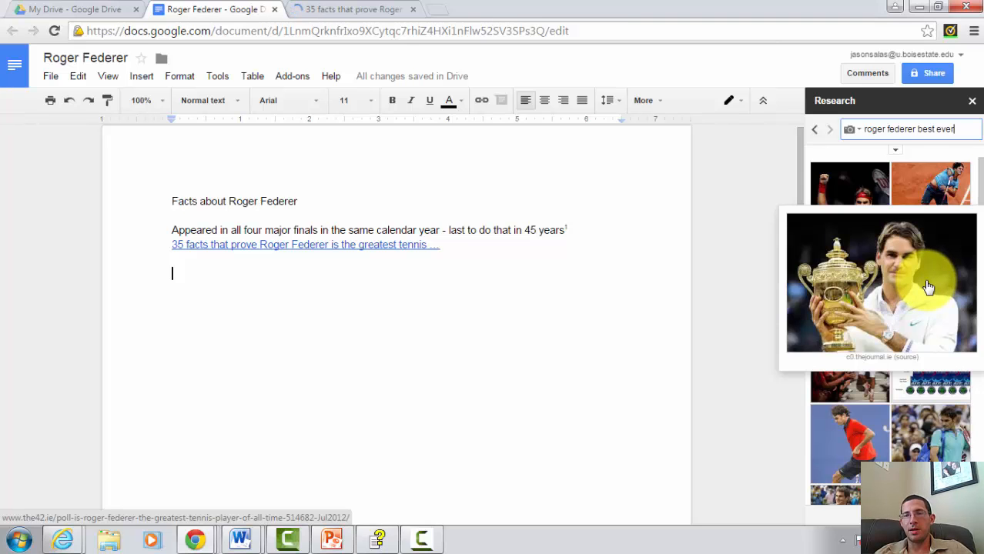
{"action": "left_click", "coordinate": [928, 287]}
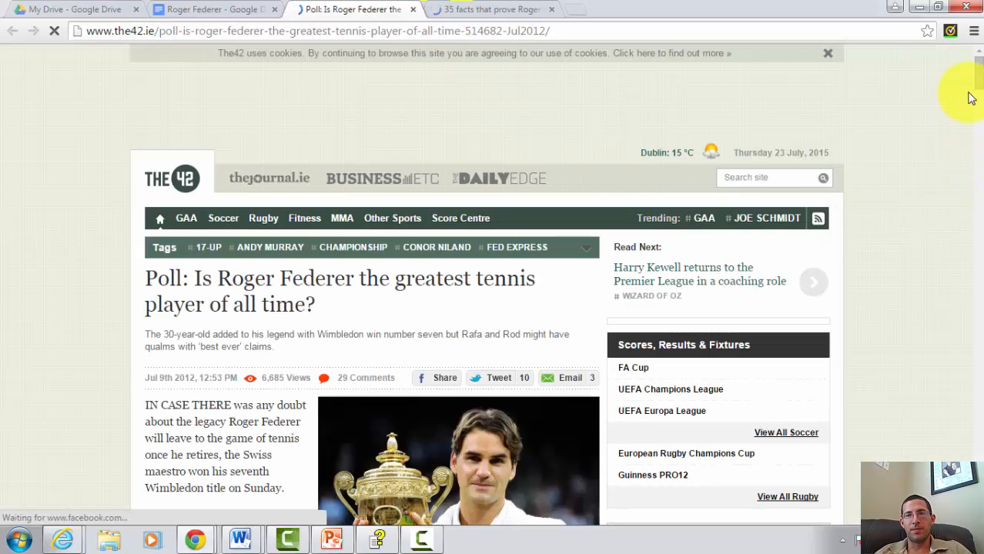
{"action": "scroll", "coordinate": [978, 98], "scroll_direction": "down", "scroll_amount": 4}
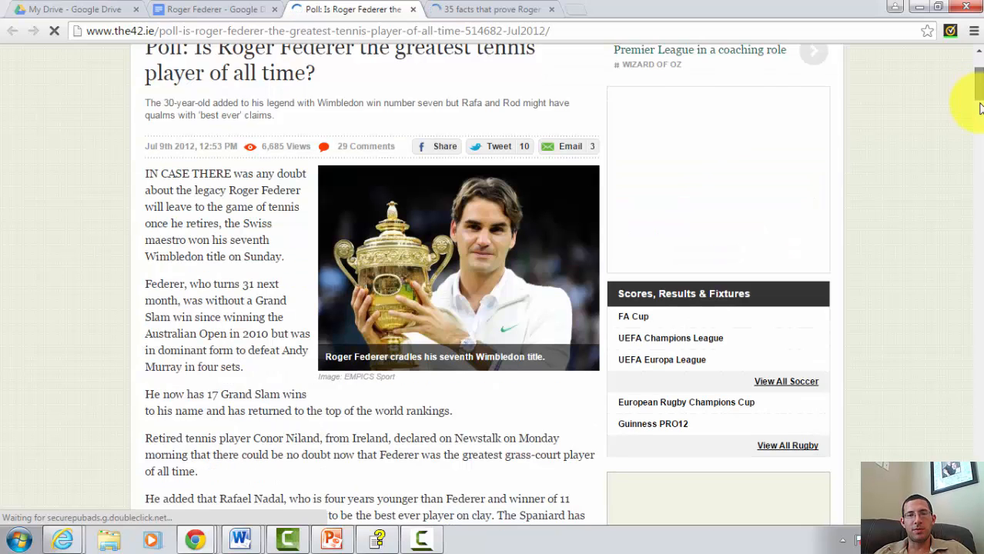
{"action": "left_click", "coordinate": [204, 11]}
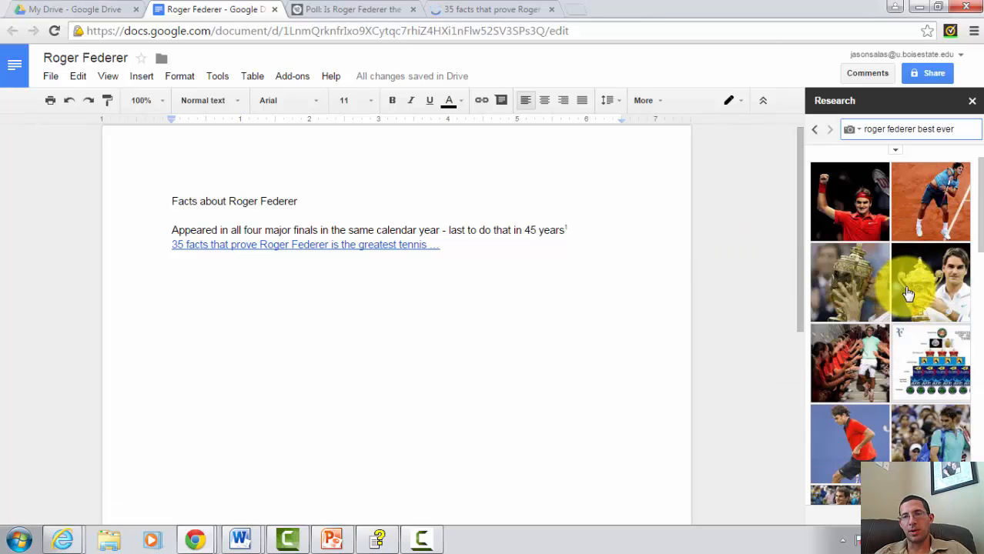
{"action": "mouse_move", "coordinate": [909, 293]}
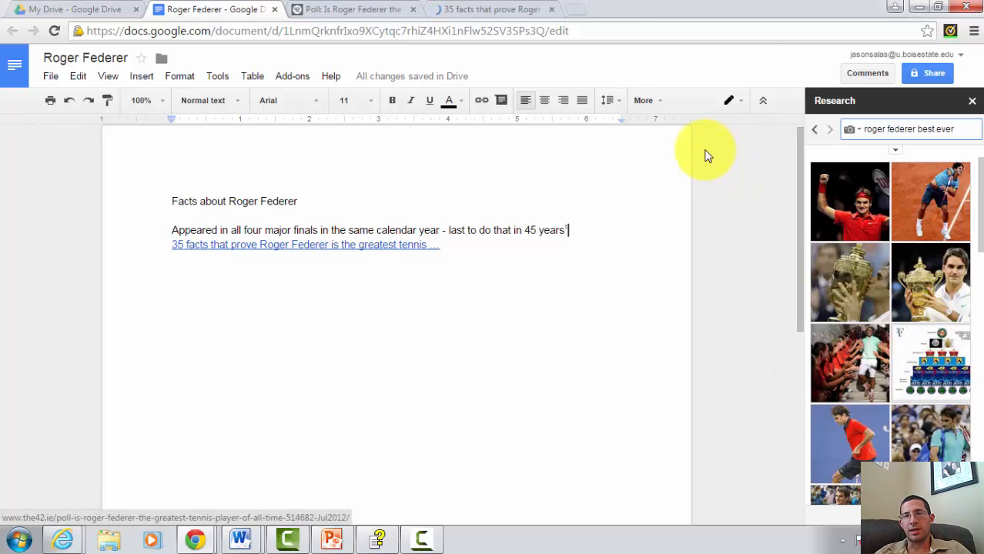
Copy the web address of The42 article polling whether Roger Federer is the greatest tennis player of all time
{"action": "left_click", "coordinate": [375, 7]}
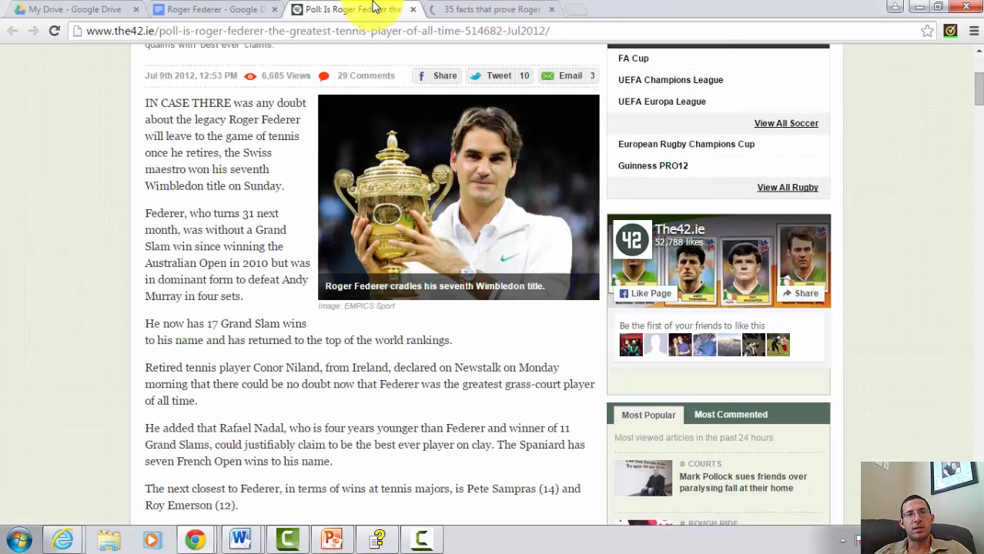
{"action": "left_click", "coordinate": [375, 26]}
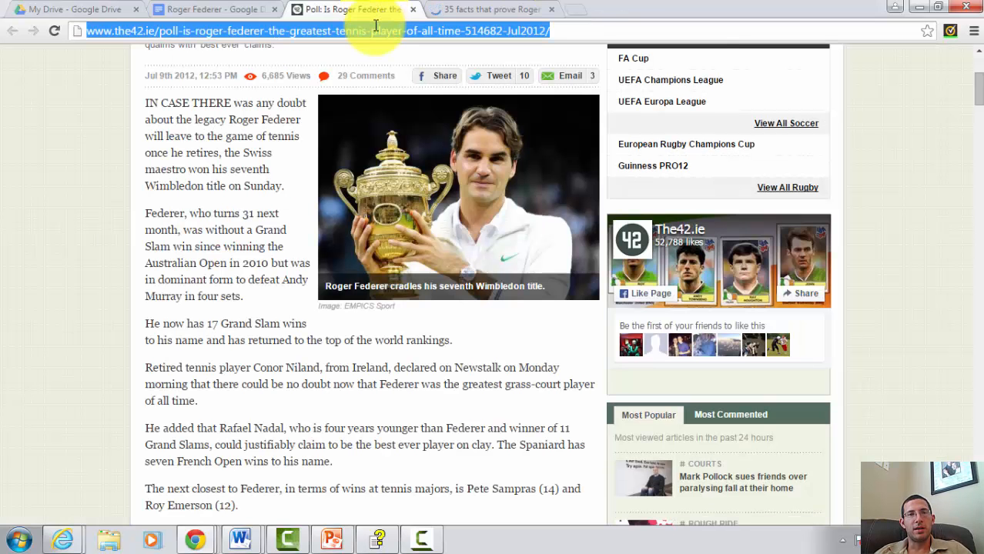
{"action": "right_click", "coordinate": [375, 26]}
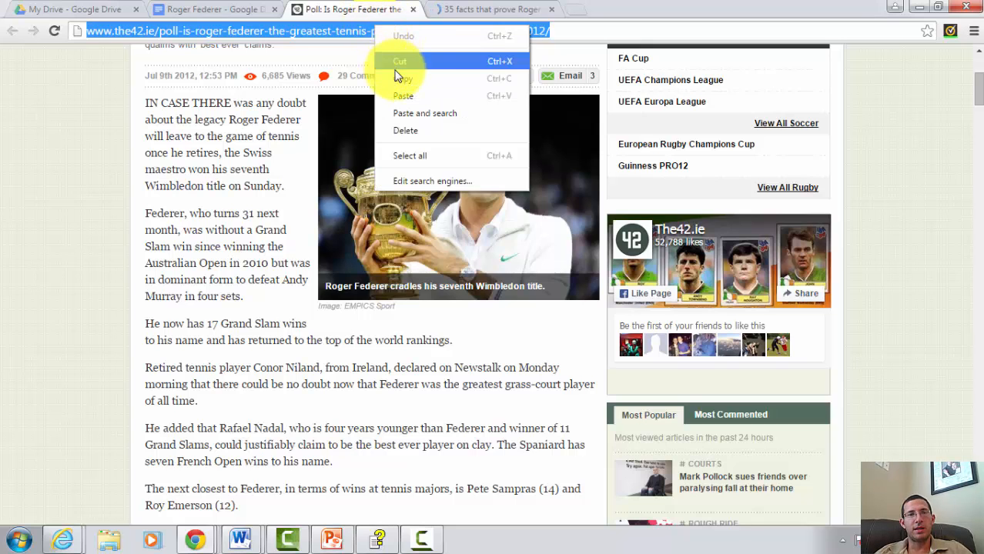
{"action": "left_click", "coordinate": [394, 78]}
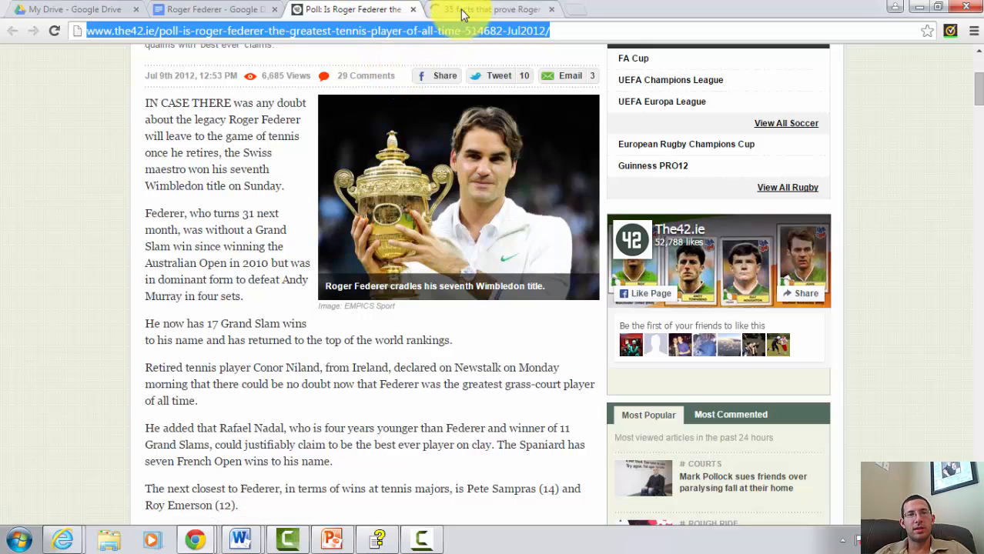
Return to the Roger Federer document and open the bibliography manager of the EasyBib Bibliography Creator add-on
{"action": "left_click", "coordinate": [228, 8]}
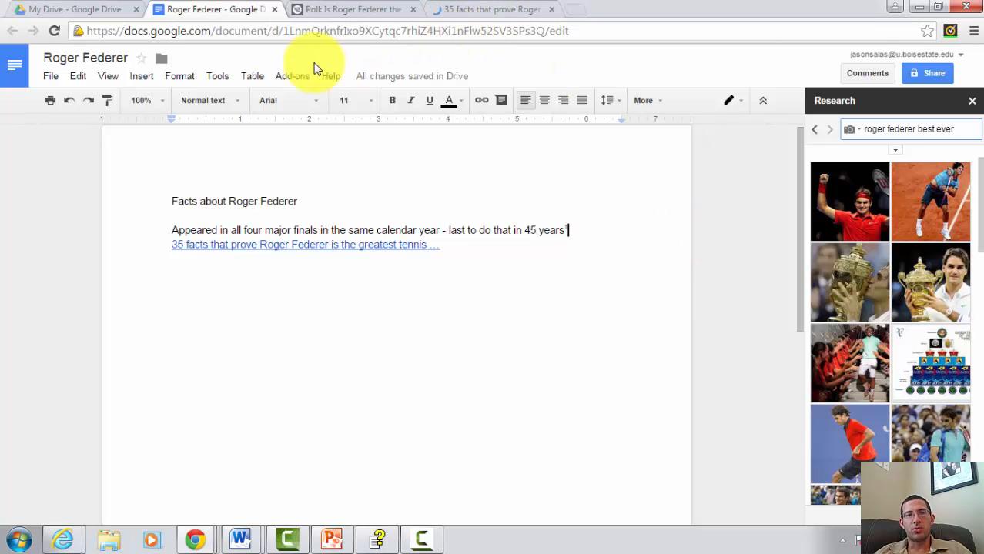
{"action": "left_click", "coordinate": [232, 80]}
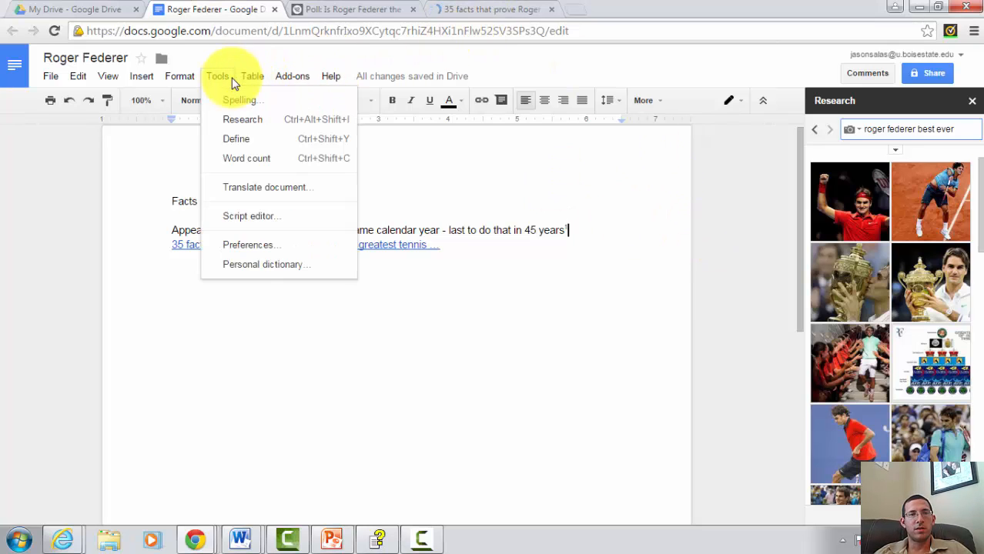
{"action": "mouse_move", "coordinate": [286, 77]}
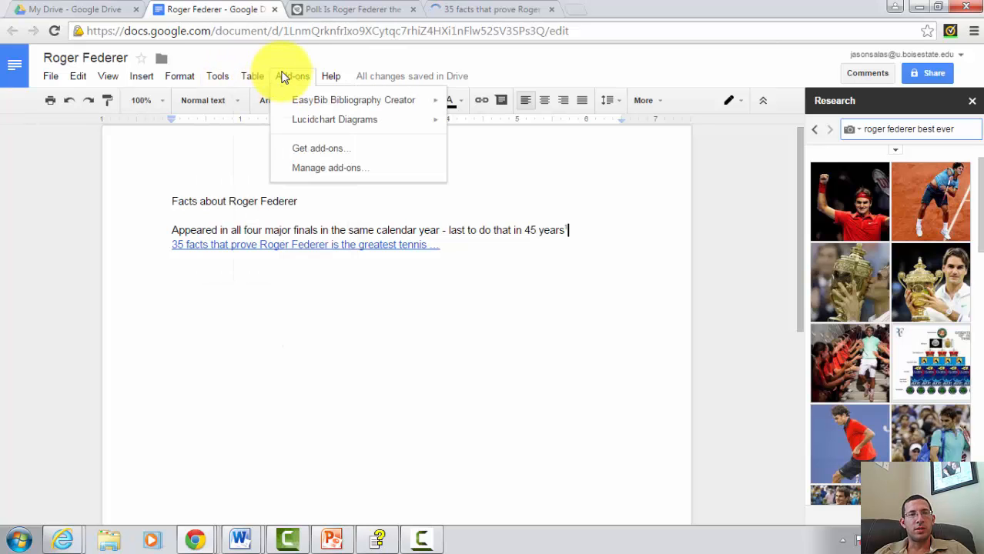
{"action": "mouse_move", "coordinate": [301, 108]}
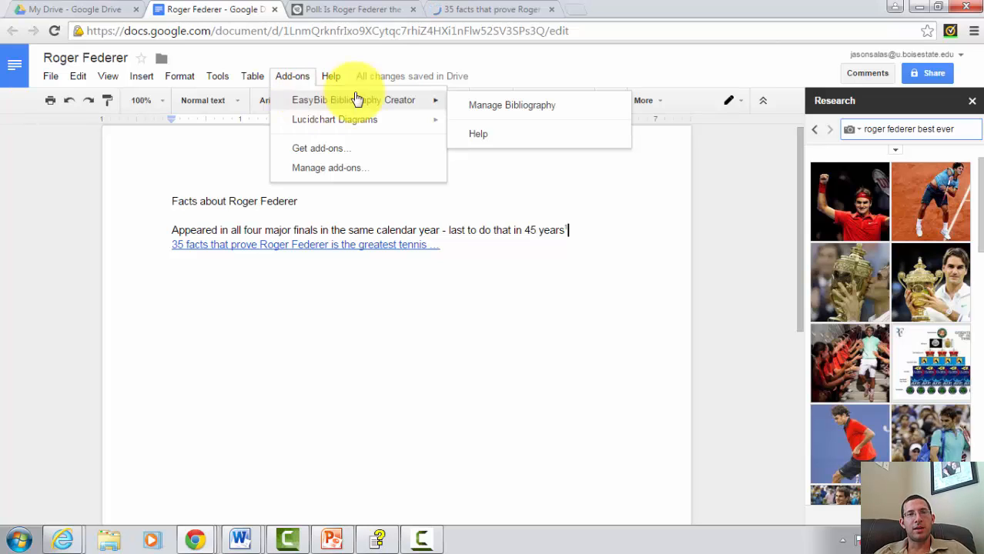
{"action": "left_click", "coordinate": [473, 109]}
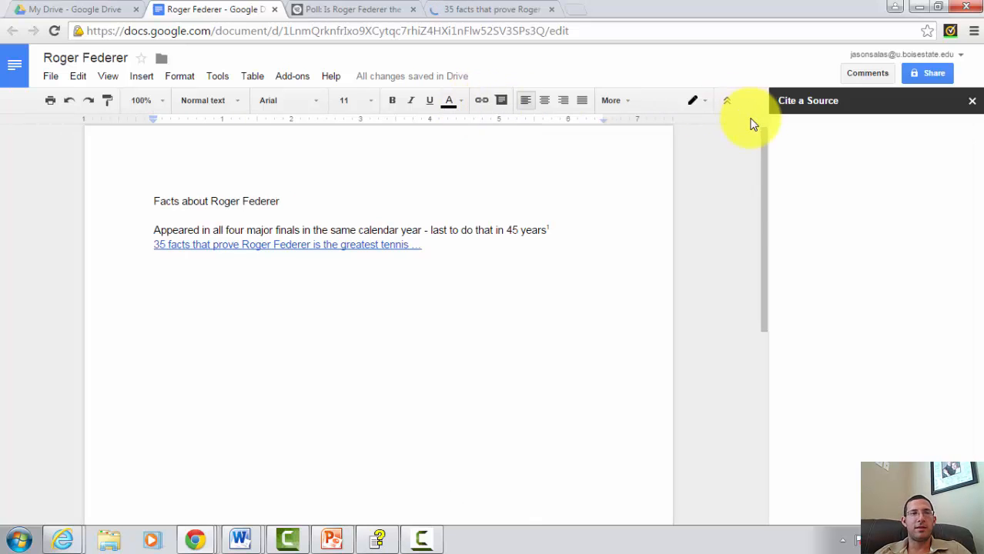
Search EasyBib for a website source using the copied The42 article address
{"action": "left_click", "coordinate": [940, 159]}
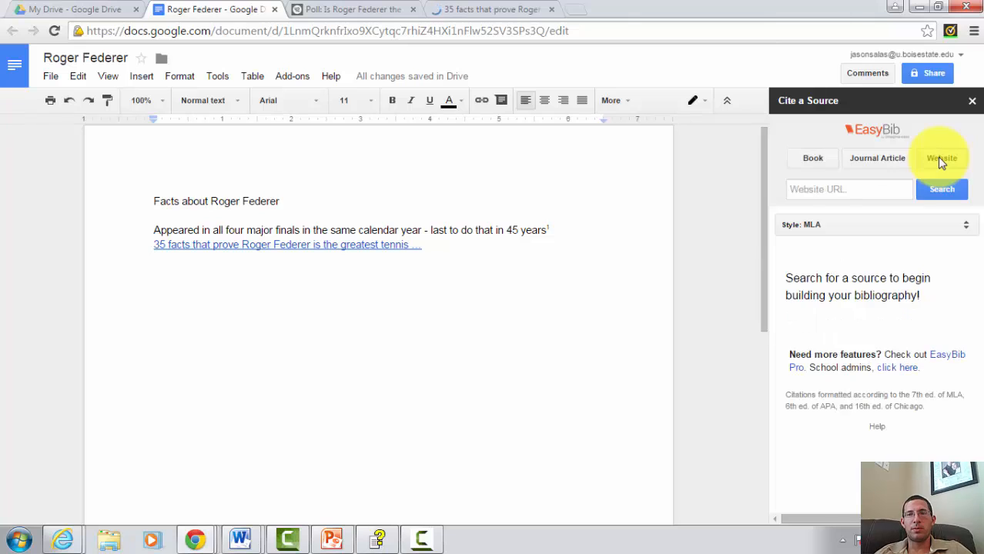
{"action": "left_click", "coordinate": [862, 185]}
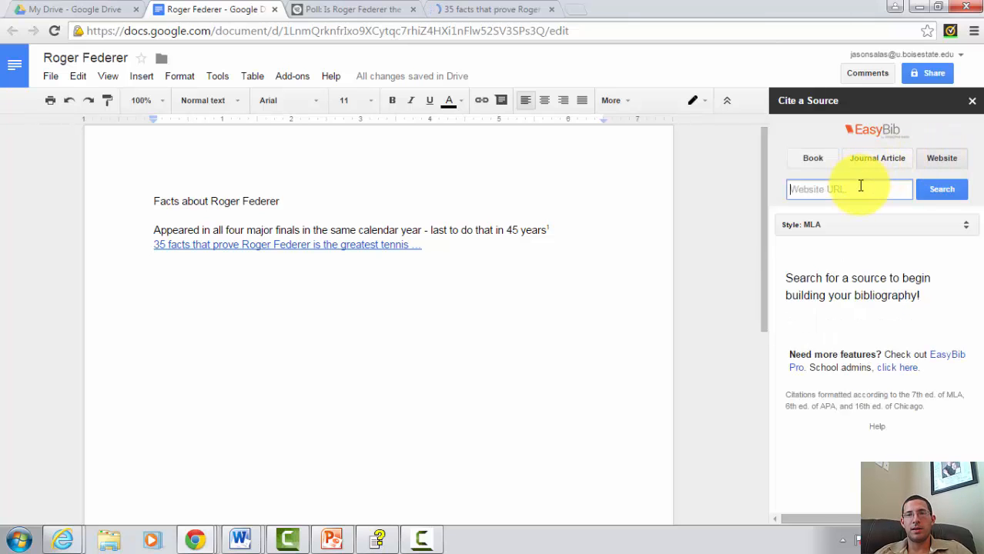
{"action": "right_click", "coordinate": [861, 185]}
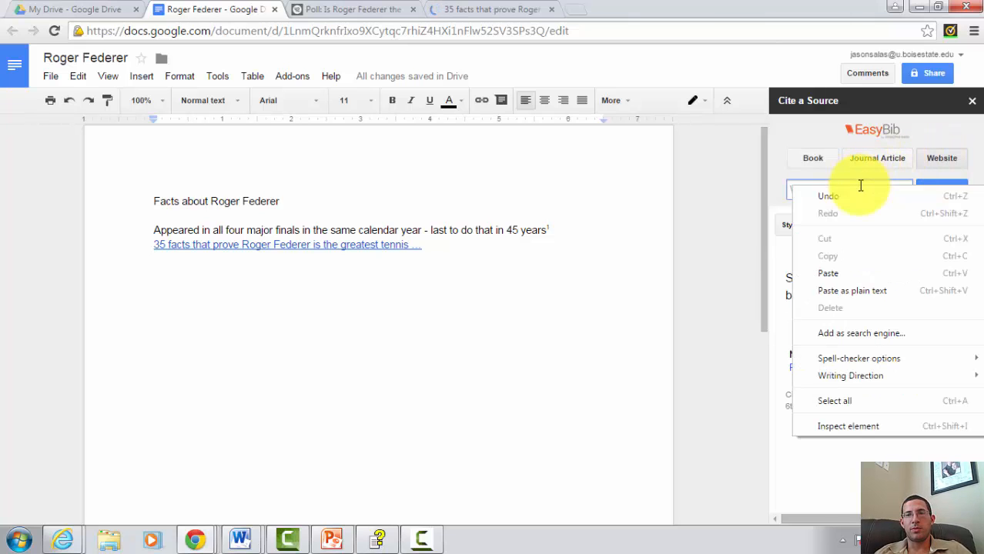
{"action": "left_click", "coordinate": [851, 276]}
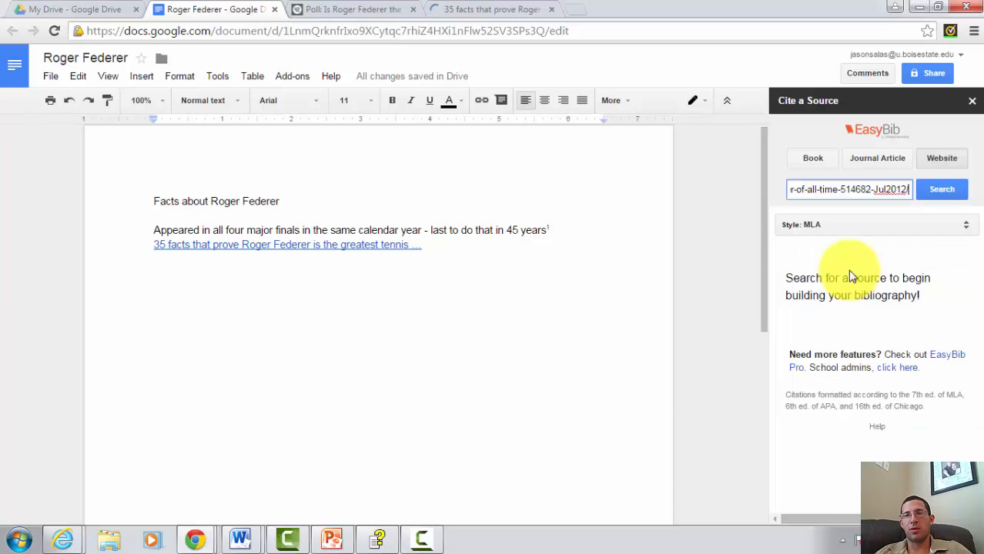
{"action": "left_click", "coordinate": [937, 201]}
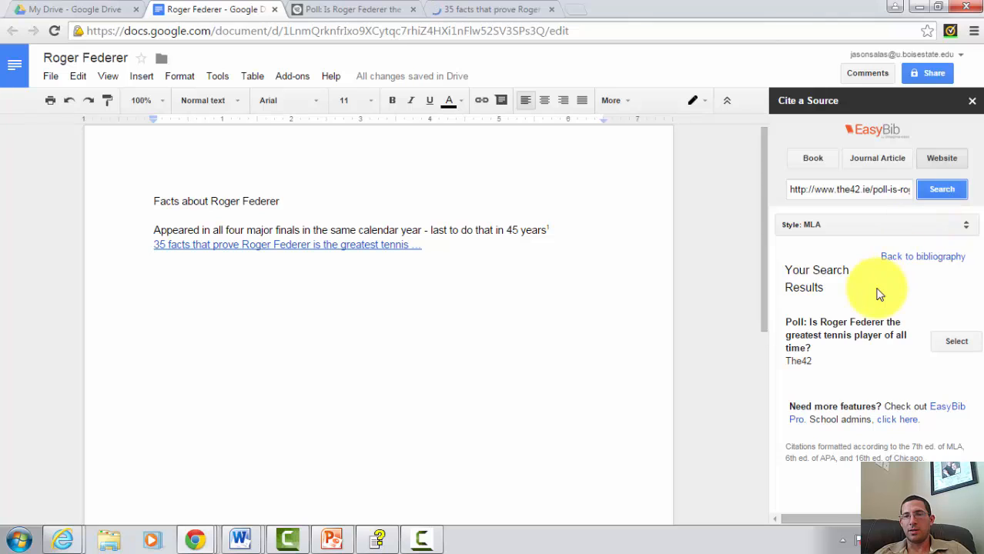
Select the The42 poll article as a source and add its MLA bibliography to the document
{"action": "left_click", "coordinate": [952, 344]}
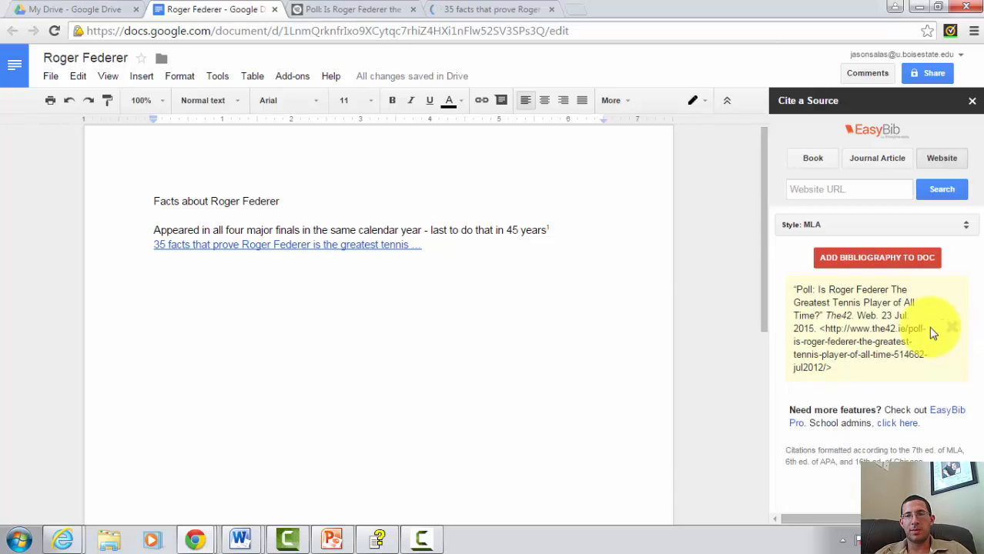
{"action": "left_click", "coordinate": [862, 262]}
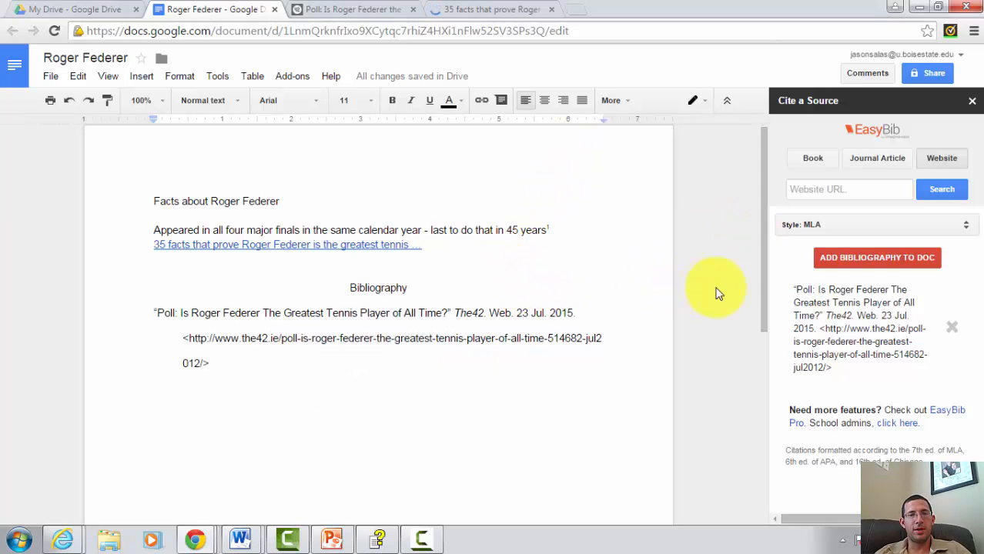
{"action": "mouse_move", "coordinate": [767, 337]}
{"action": "left_mouse_down"}
{"action": "mouse_move", "coordinate": [778, 478]}
{"action": "mouse_move", "coordinate": [758, 391]}
{"action": "mouse_move", "coordinate": [758, 332]}
{"action": "left_mouse_up"}
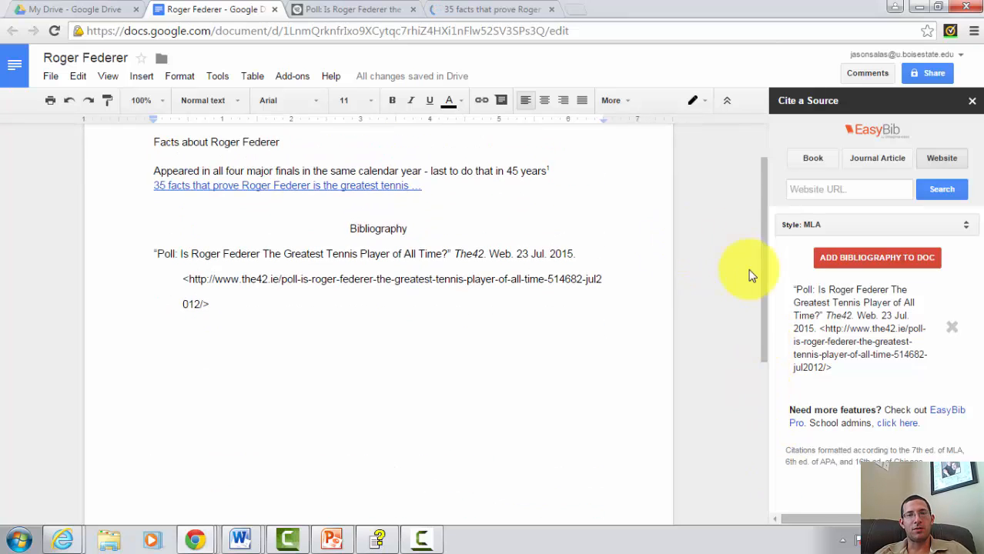
{"action": "left_click_drag", "start_coordinate": [762, 291], "coordinate": [754, 248]}
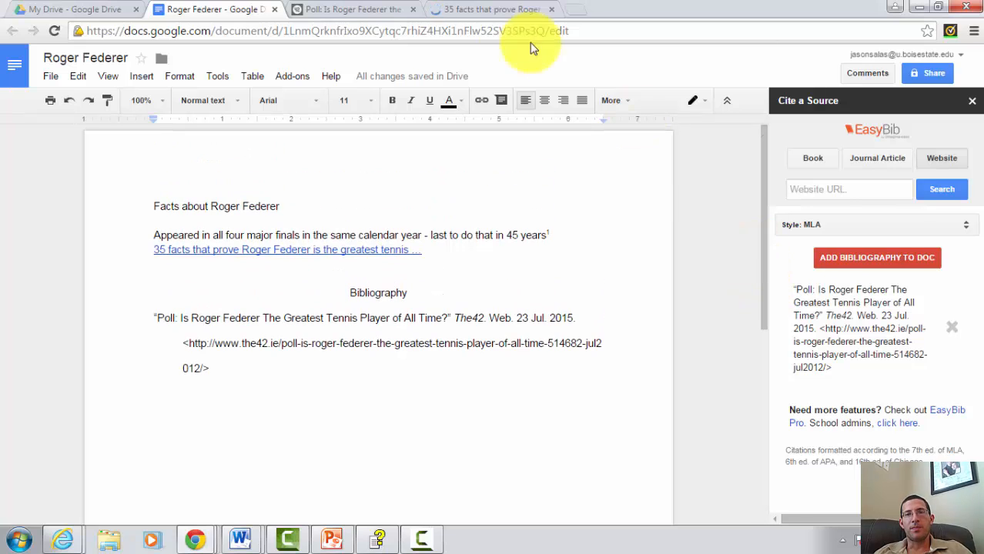
Reopen the Research tool, restrict it to Scholar results, and search for "roger federer"
{"action": "left_click", "coordinate": [219, 76]}
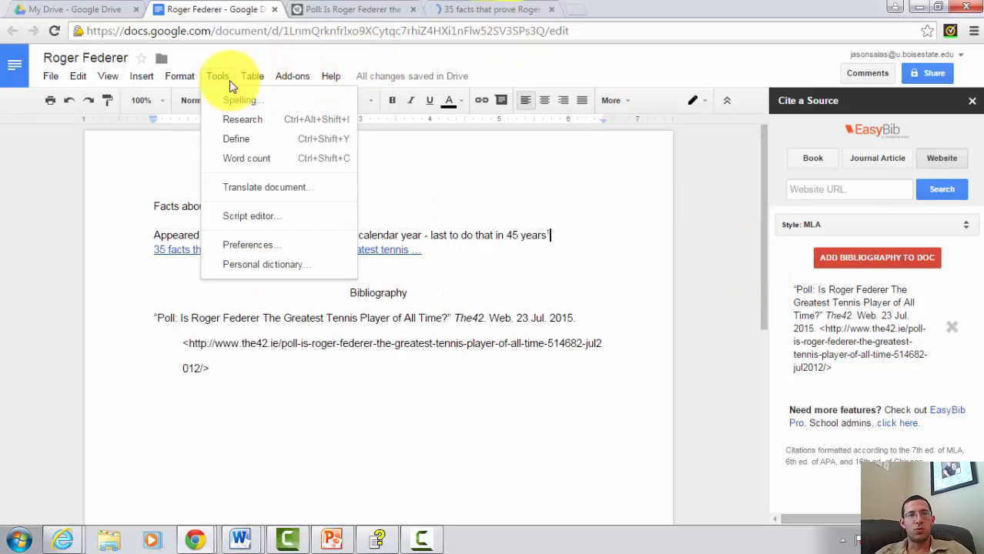
{"action": "left_click", "coordinate": [243, 123]}
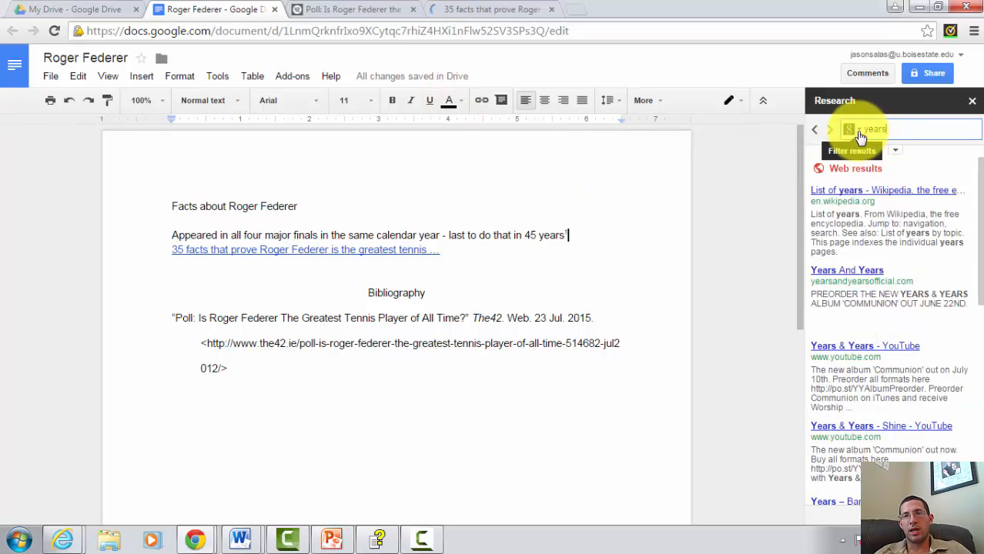
{"action": "left_click", "coordinate": [861, 136]}
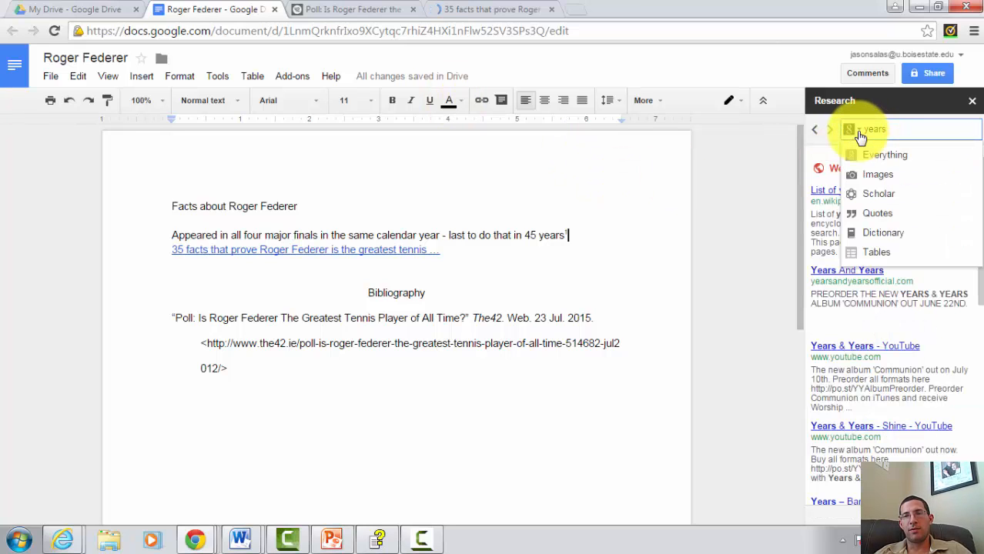
{"action": "left_click", "coordinate": [875, 197]}
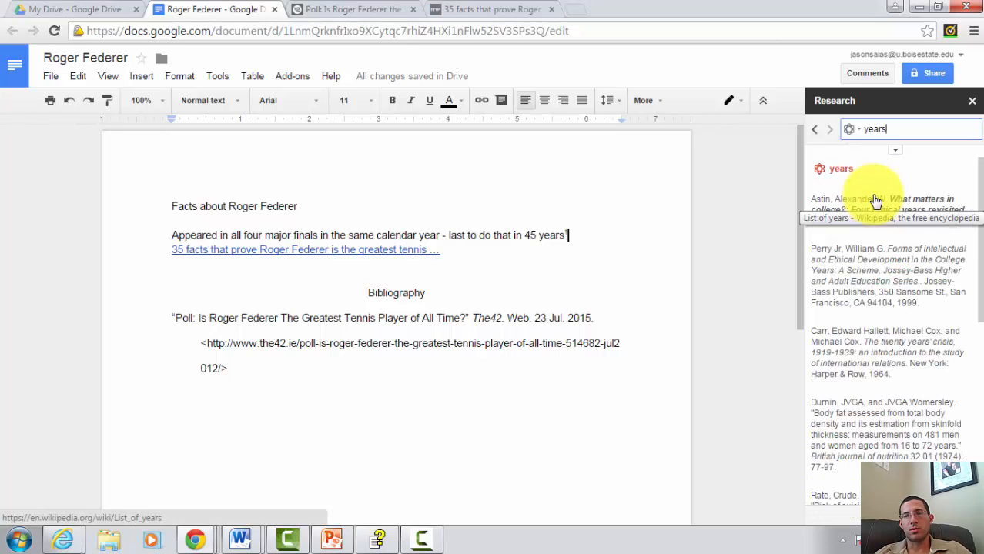
{"action": "left_click", "coordinate": [891, 129]}
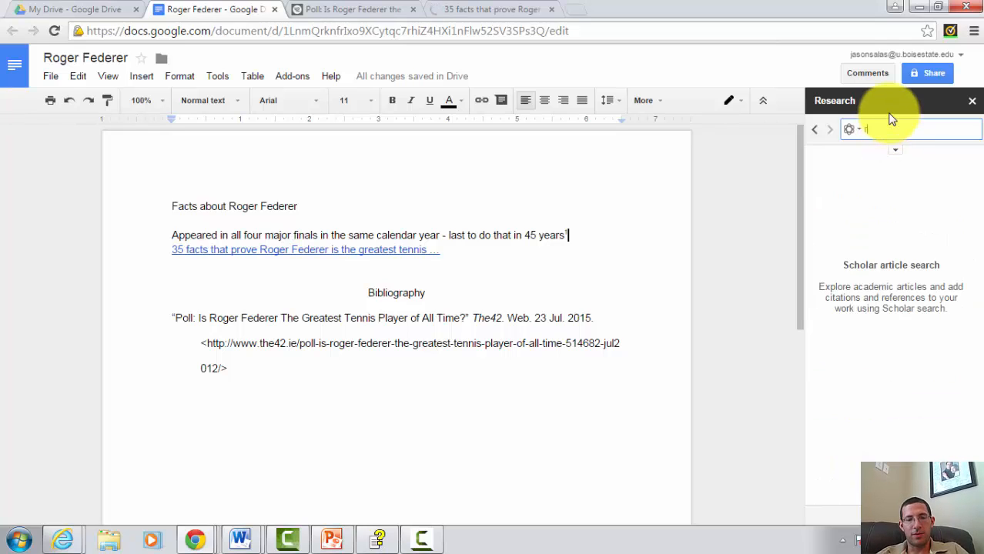
{"action": "key", "text": "Return"}
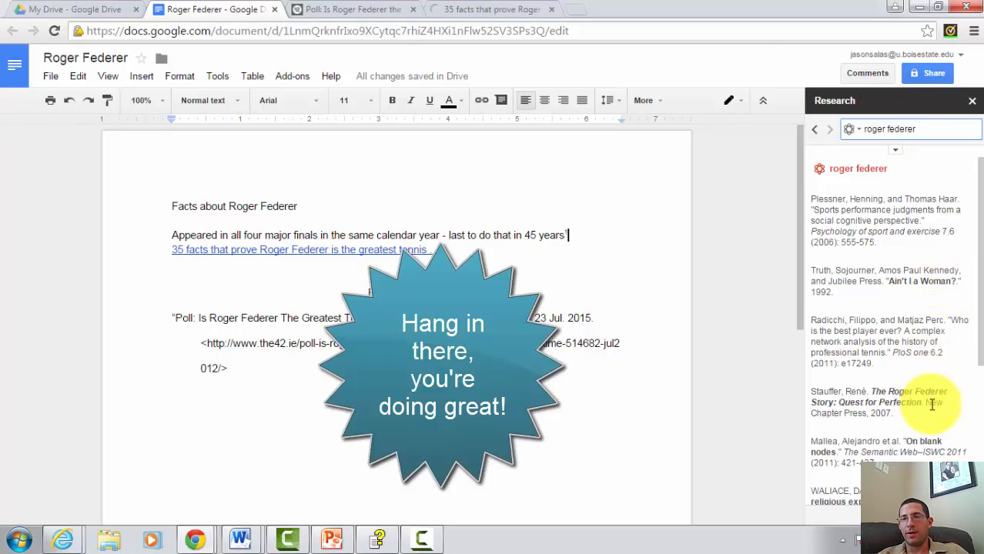
Open the source of "The Roger Federer Story: Quest for Perfection", view the book page, and return to the document
{"action": "mouse_move", "coordinate": [932, 405]}
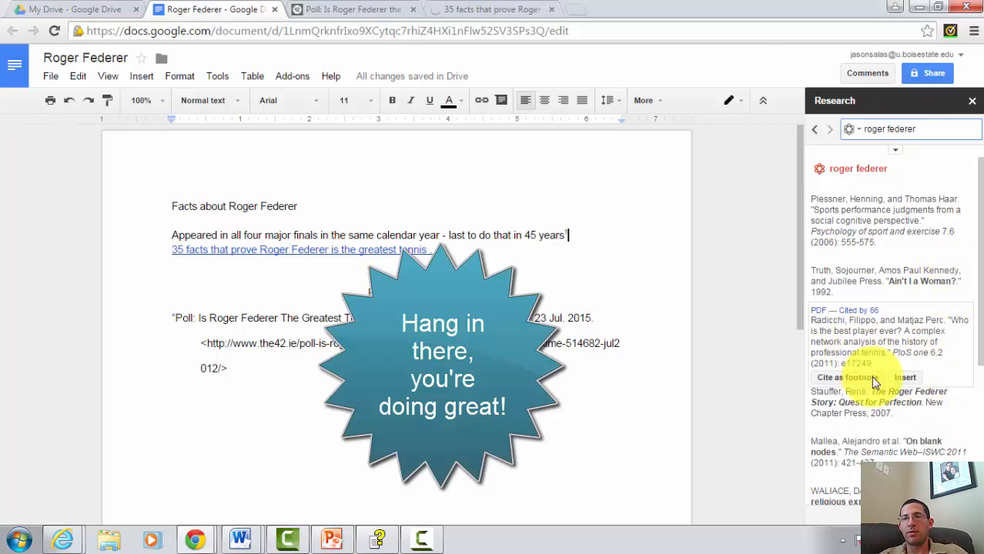
{"action": "left_click", "coordinate": [816, 391]}
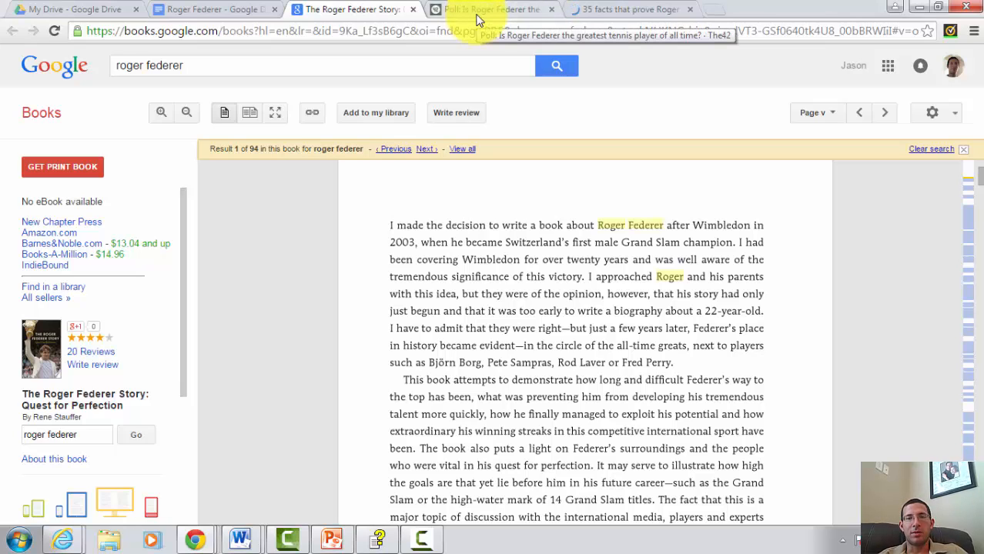
{"action": "left_click", "coordinate": [599, 9]}
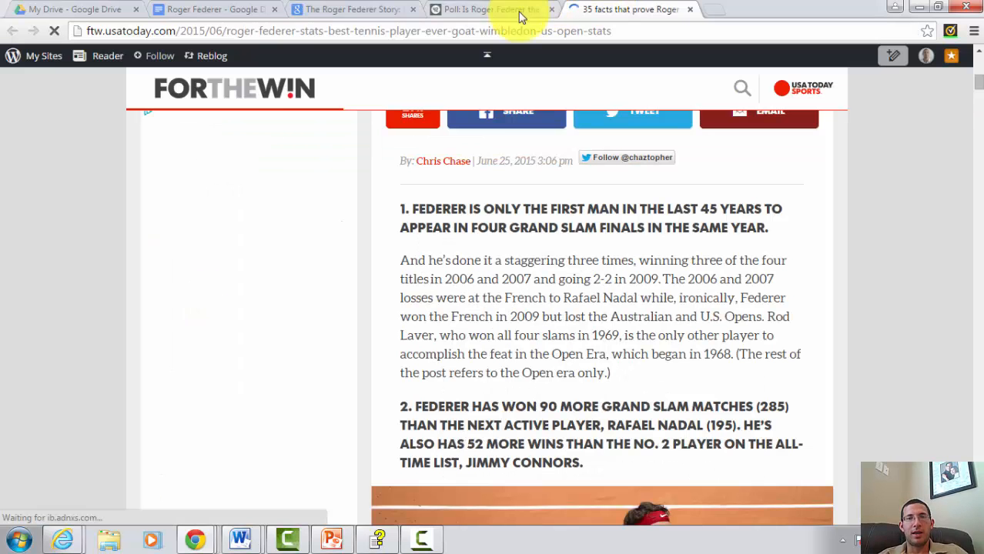
{"action": "left_click", "coordinate": [245, 9]}
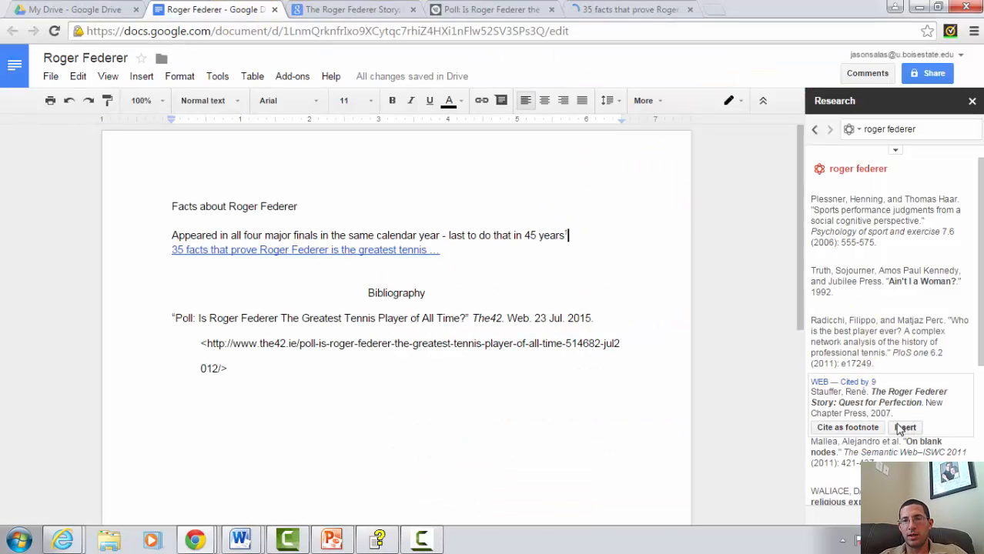
Cite "The Roger Federer Story" as a footnote after "45 years" and insert its full citation two lines below that sentence
{"action": "left_click", "coordinate": [861, 430]}
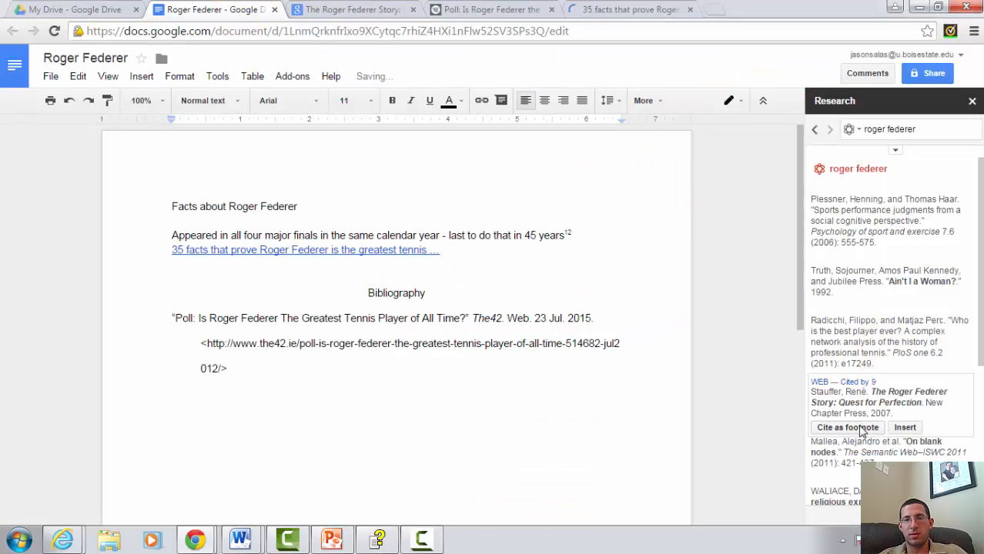
{"action": "left_click", "coordinate": [906, 428]}
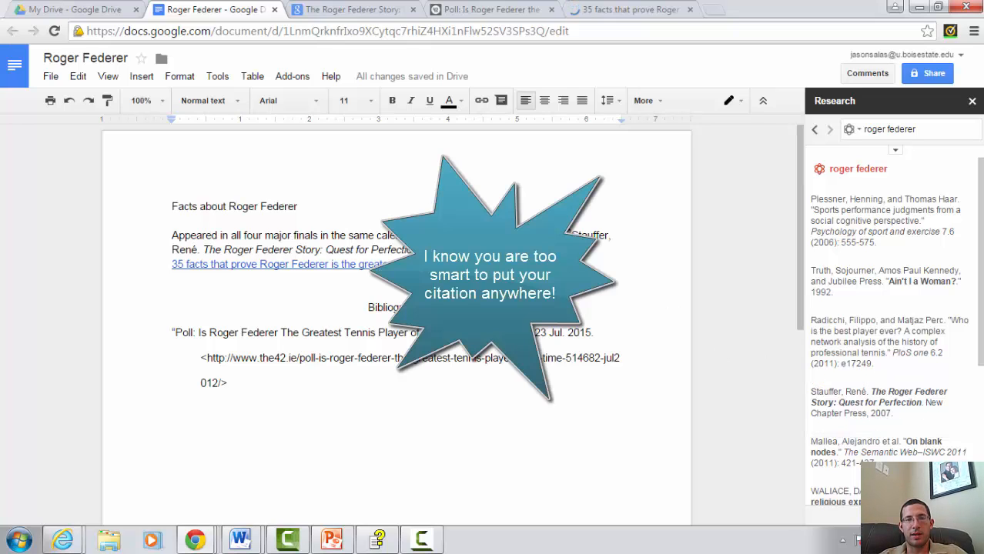
{"action": "key", "text": "Return"}
{"action": "key", "text": "Return"}
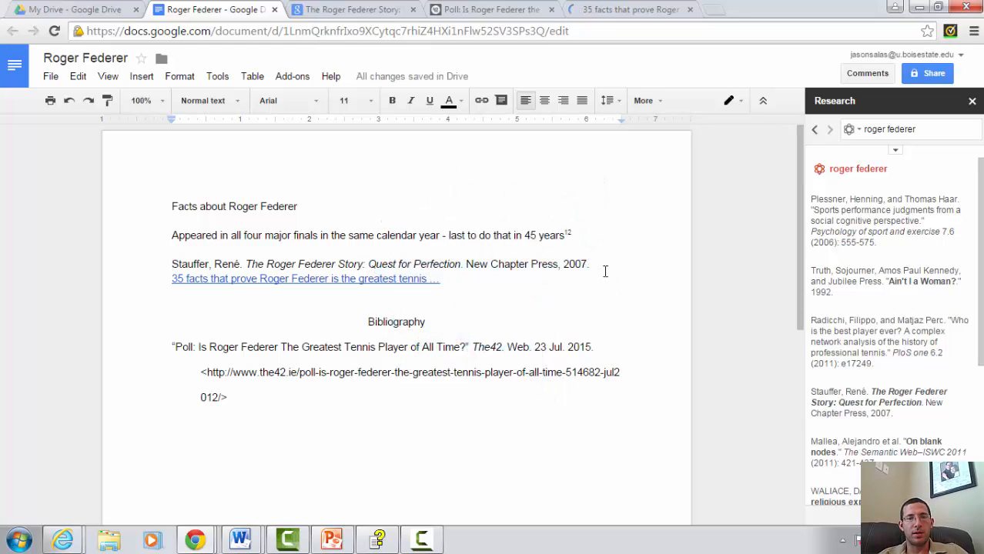
Try to move the inserted "The Roger Federer Story" citation from above the article link to a new line below the bibliography entry
{"action": "left_click_drag", "start_coordinate": [589, 264], "coordinate": [180, 254]}
{"action": "key", "text": "ctrl+x"}
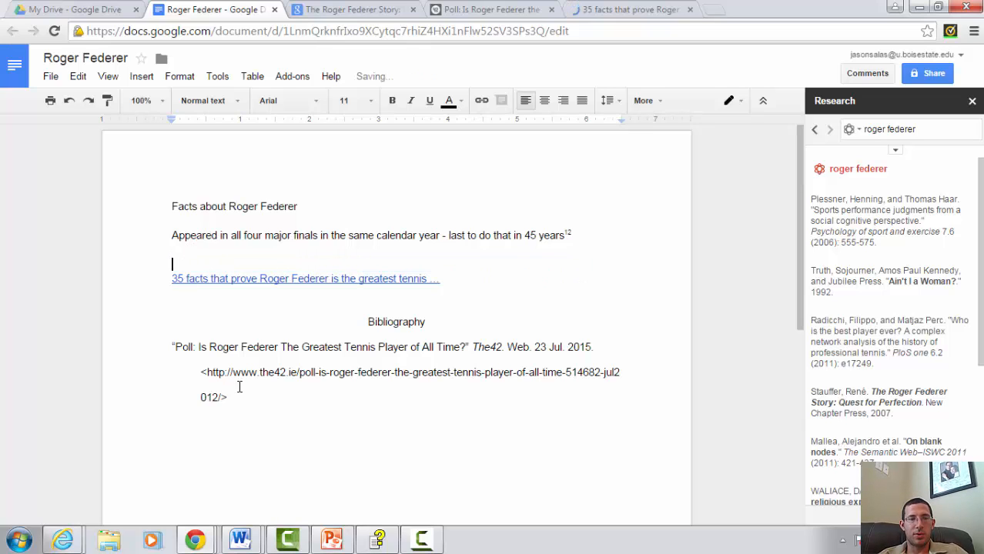
{"action": "key", "text": "Return"}
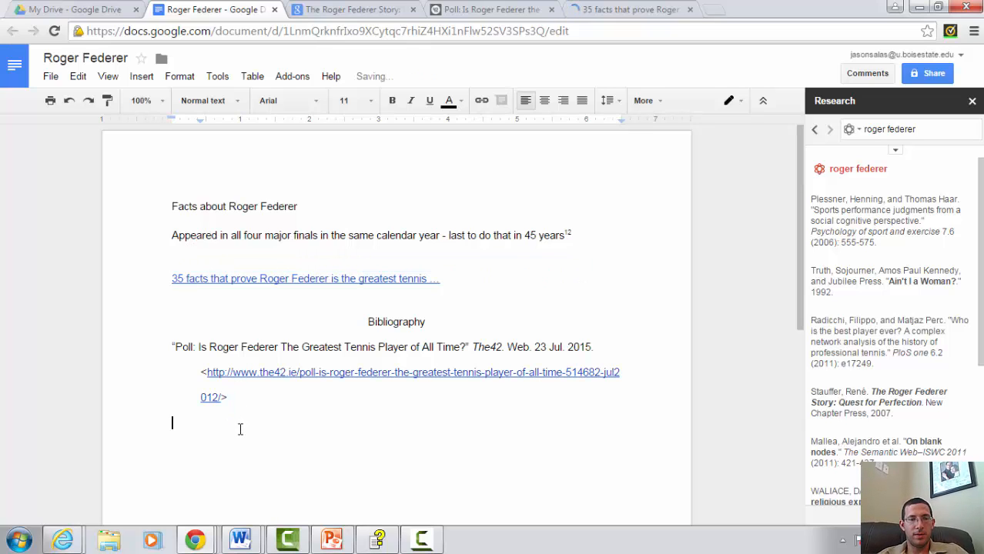
{"action": "key", "text": "ctrl+v"}
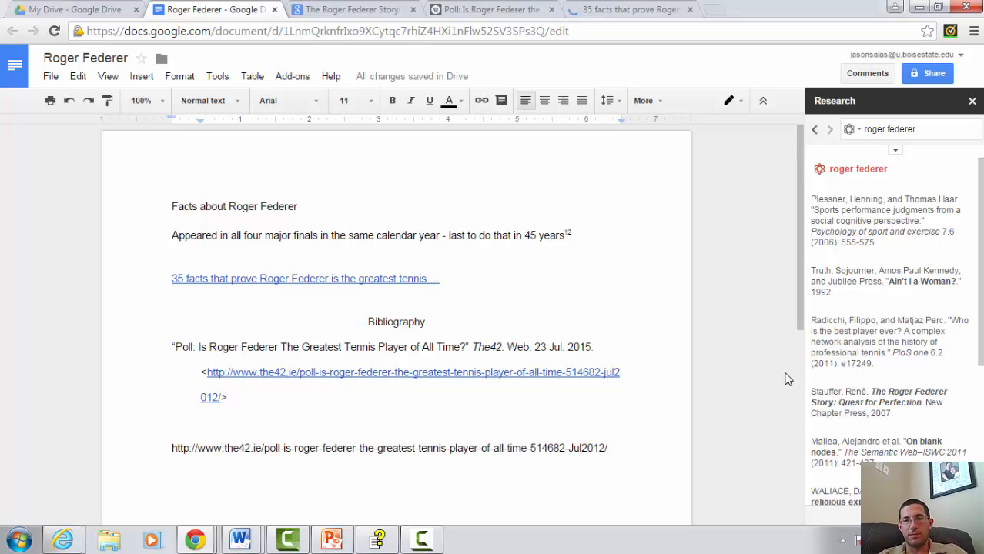
{"action": "key", "text": "Return"}
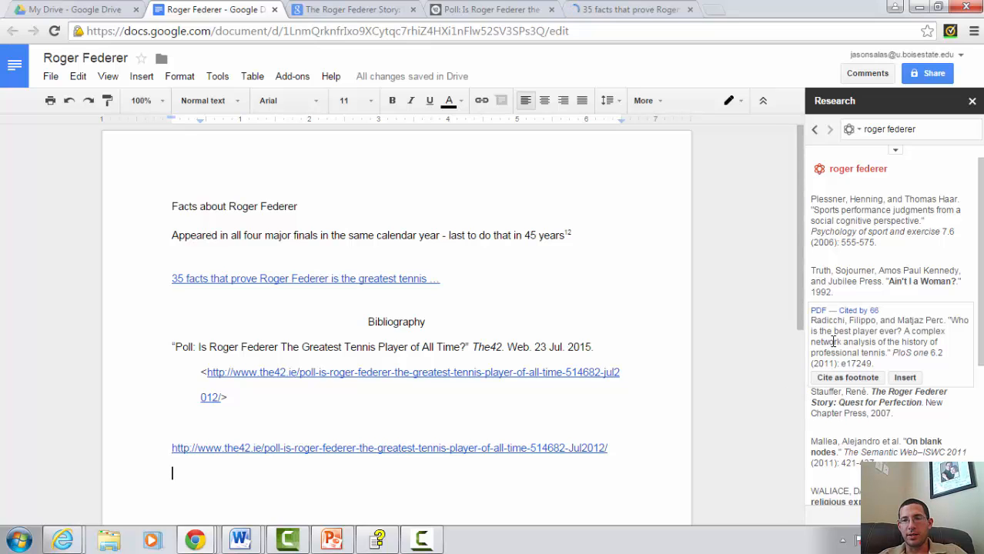
Cite "The Roger Federer Story: Quest for Perfection" as a footnote on the empty line below the bibliography's last URL and check the page's footnotes
{"action": "mouse_move", "coordinate": [864, 391]}
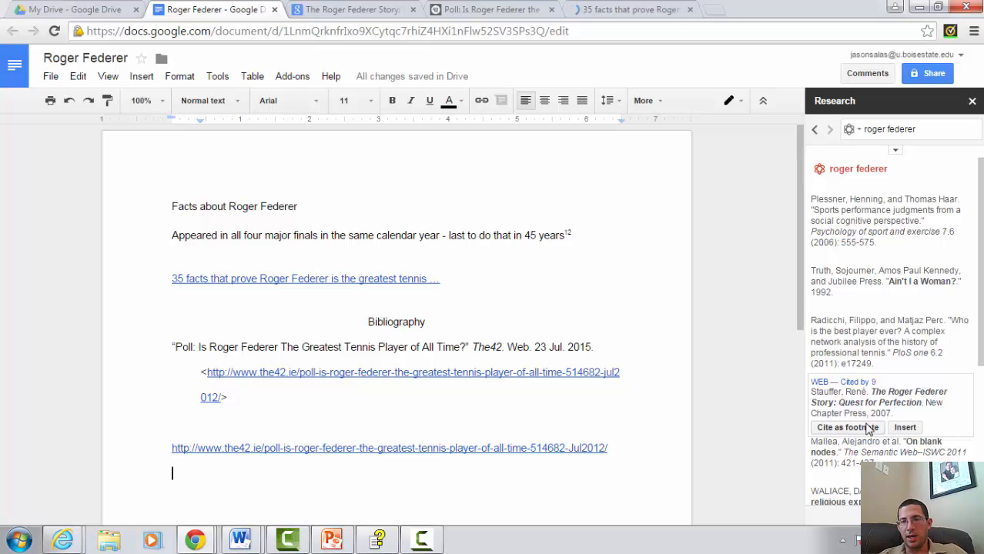
{"action": "left_click", "coordinate": [847, 428]}
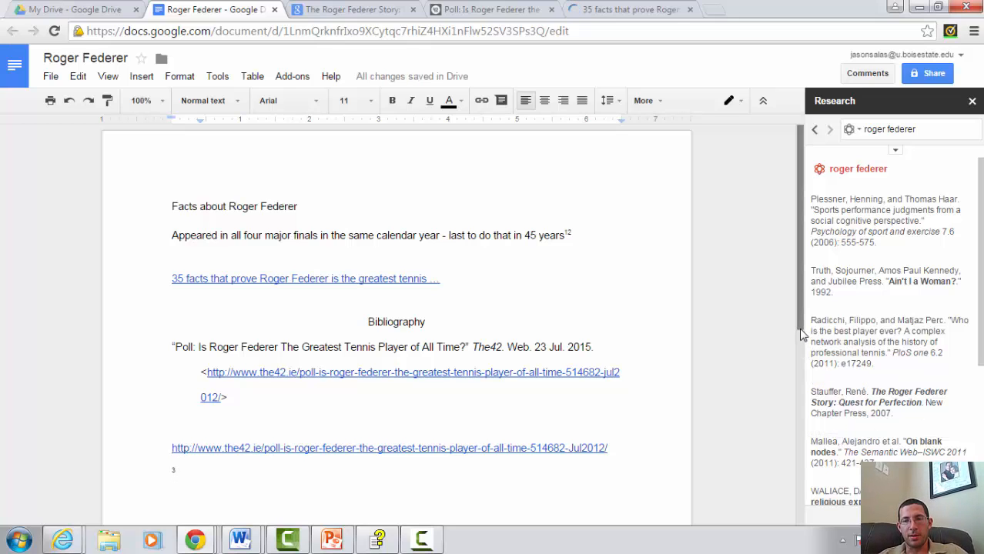
{"action": "scroll", "coordinate": [801, 335], "scroll_direction": "down", "scroll_amount": 5}
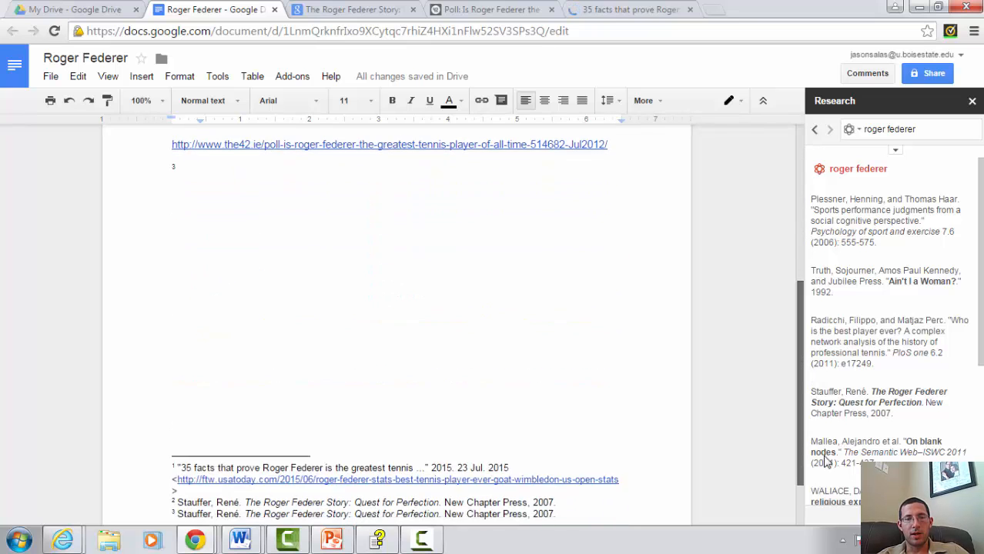
{"action": "scroll", "coordinate": [801, 331], "scroll_direction": "up", "scroll_amount": 5}
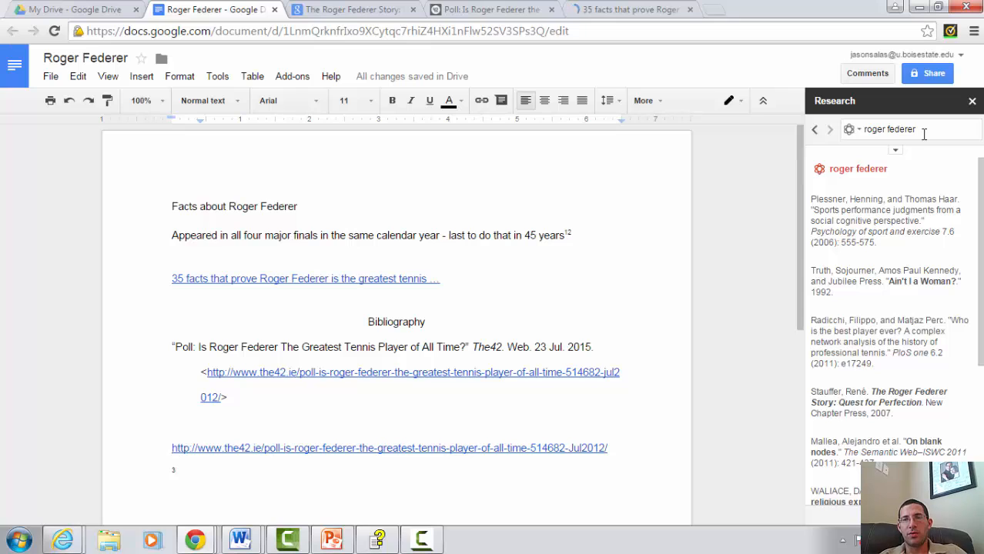
Restrict the research results to Quotes and try to find quotes for "roger federer"
{"action": "left_click", "coordinate": [860, 132]}
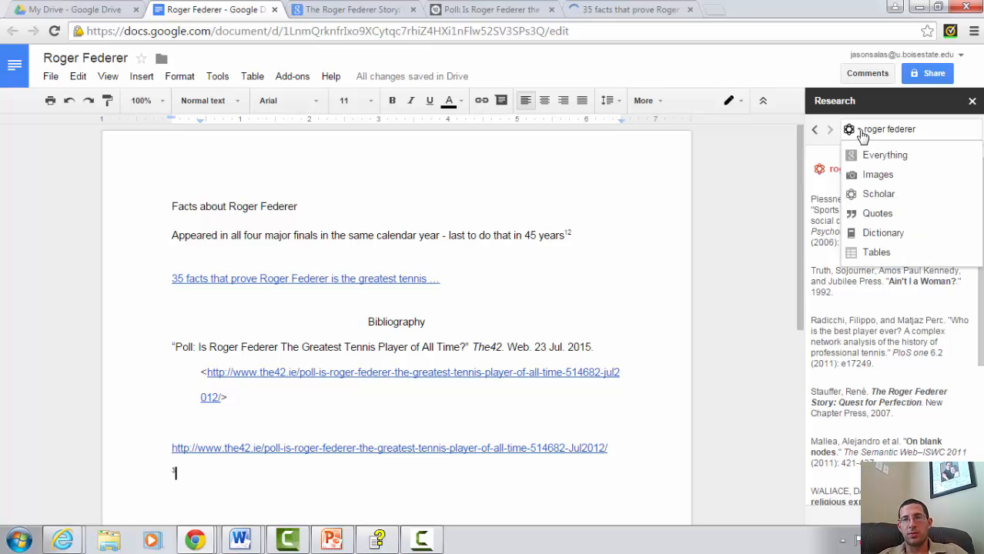
{"action": "left_click", "coordinate": [879, 221]}
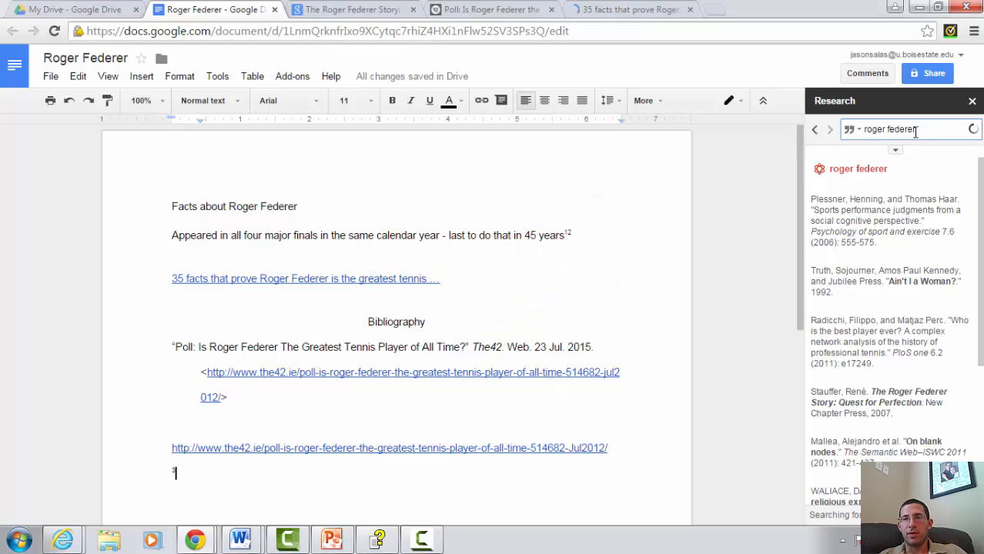
{"action": "left_click", "coordinate": [941, 130]}
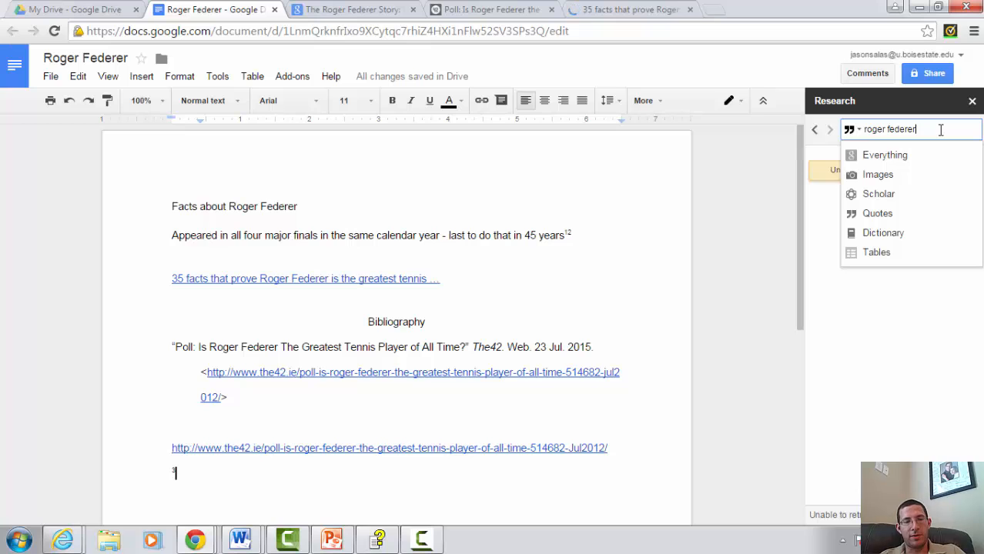
{"action": "left_click", "coordinate": [941, 130]}
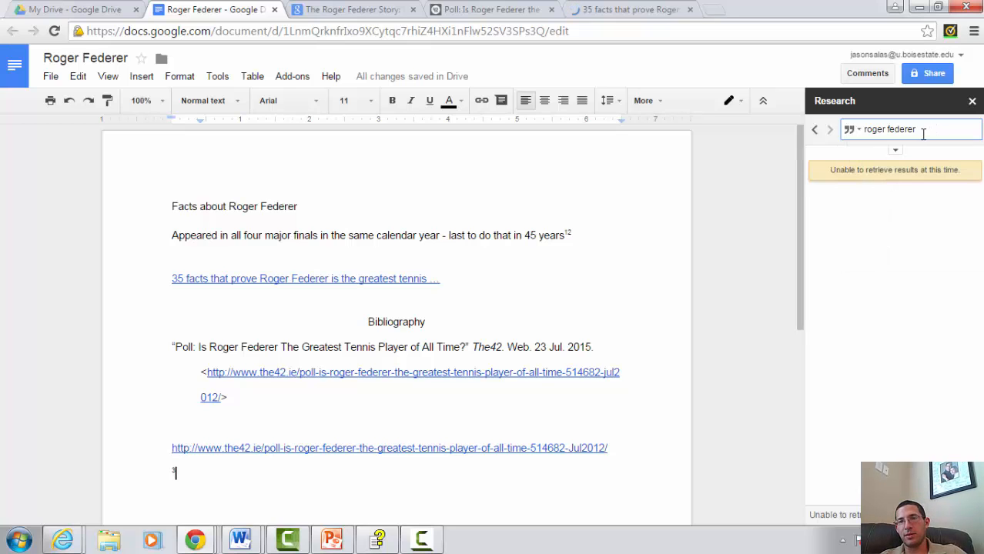
Switch the "roger federer" research to Tables and preview the first Wikipedia table, covering selected Grand Slam tournament records
{"action": "left_click", "coordinate": [861, 131]}
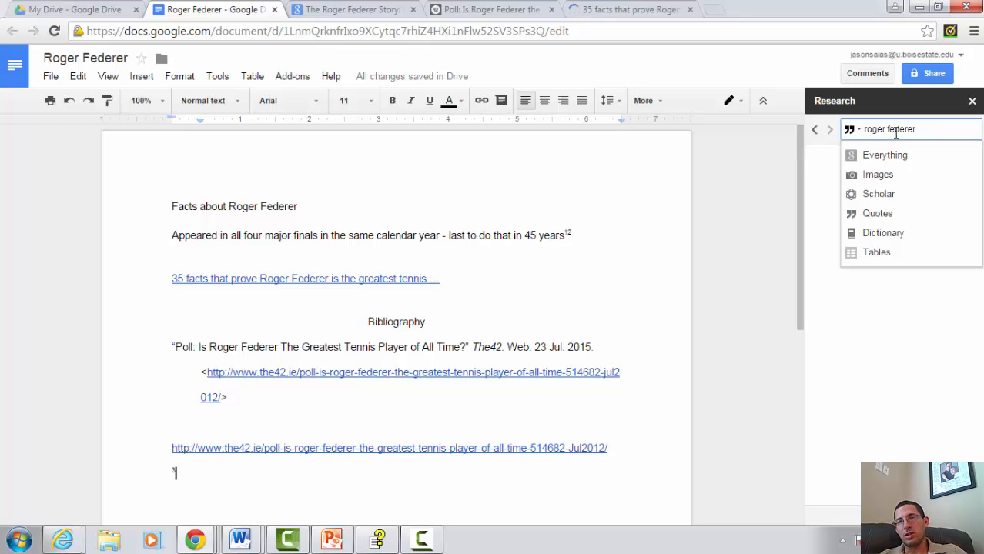
{"action": "left_click", "coordinate": [878, 256]}
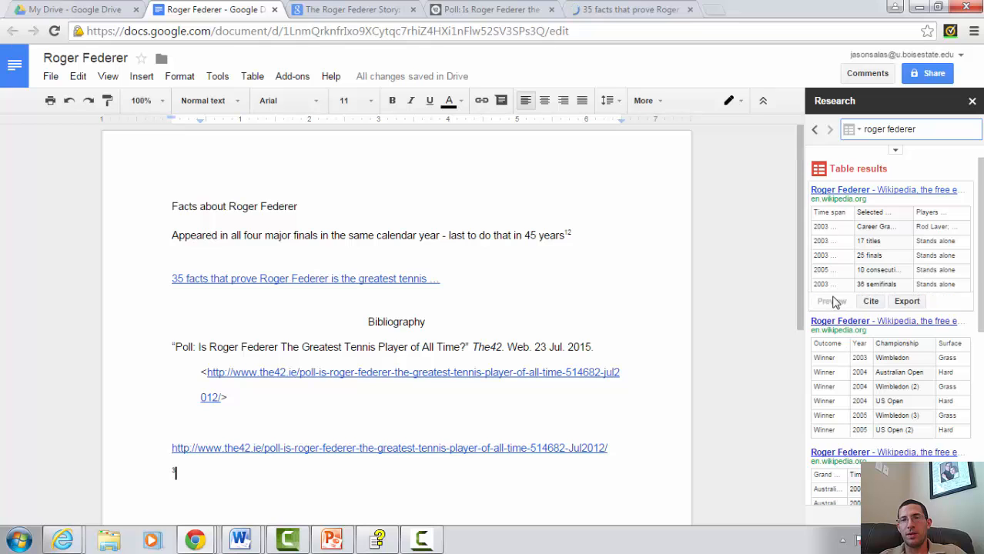
{"action": "left_click", "coordinate": [833, 302]}
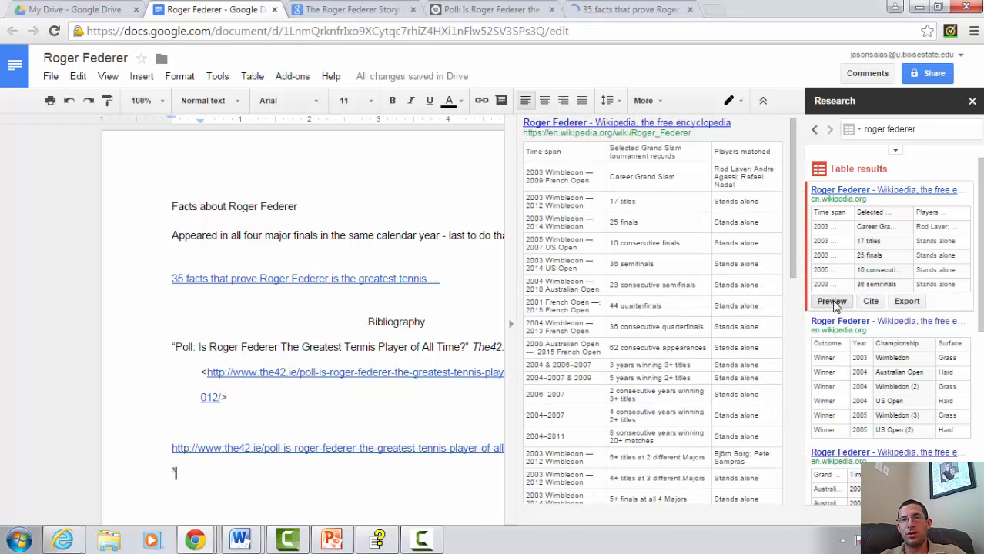